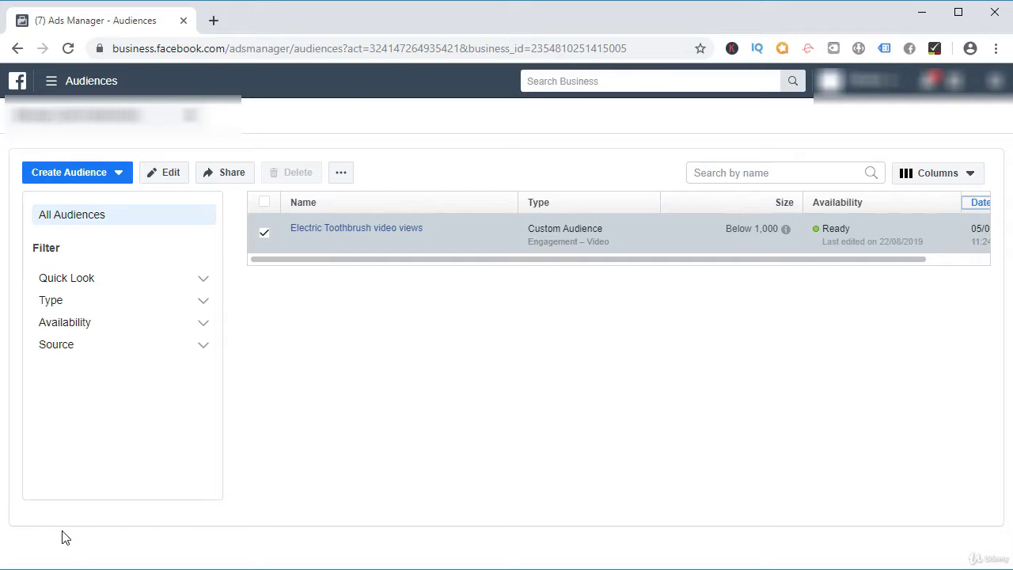
# Go to the Audiences page through the main navigation menu.
pyautogui.click(150, 513)
pyautogui.click(91, 82)
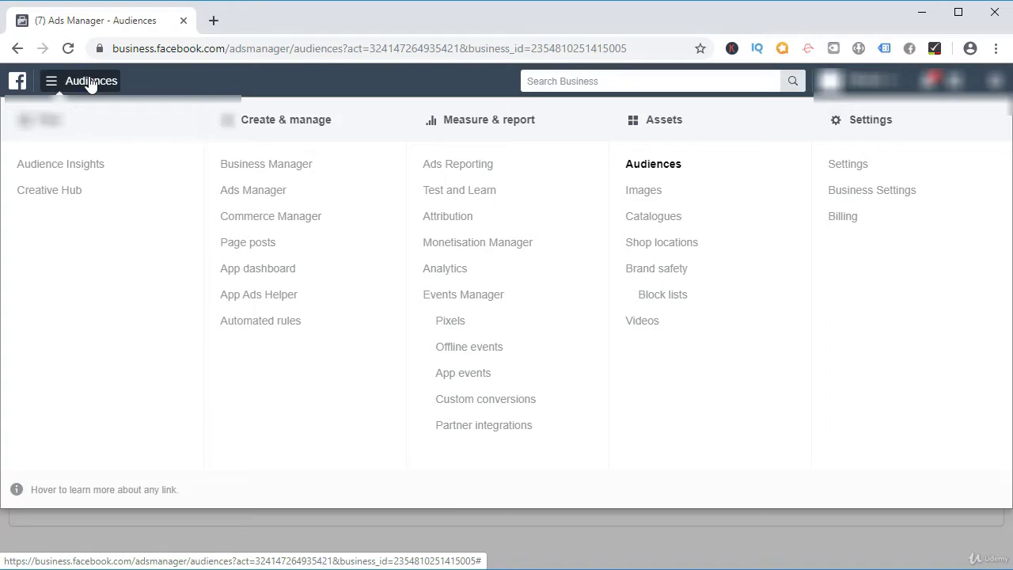
pyautogui.click(90, 86)
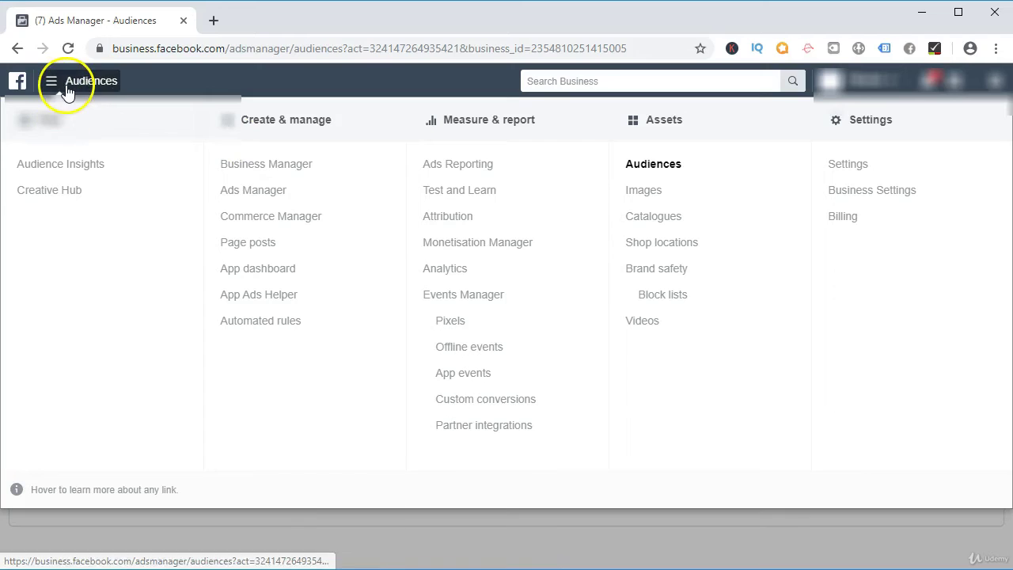
pyautogui.moveTo(653, 164)
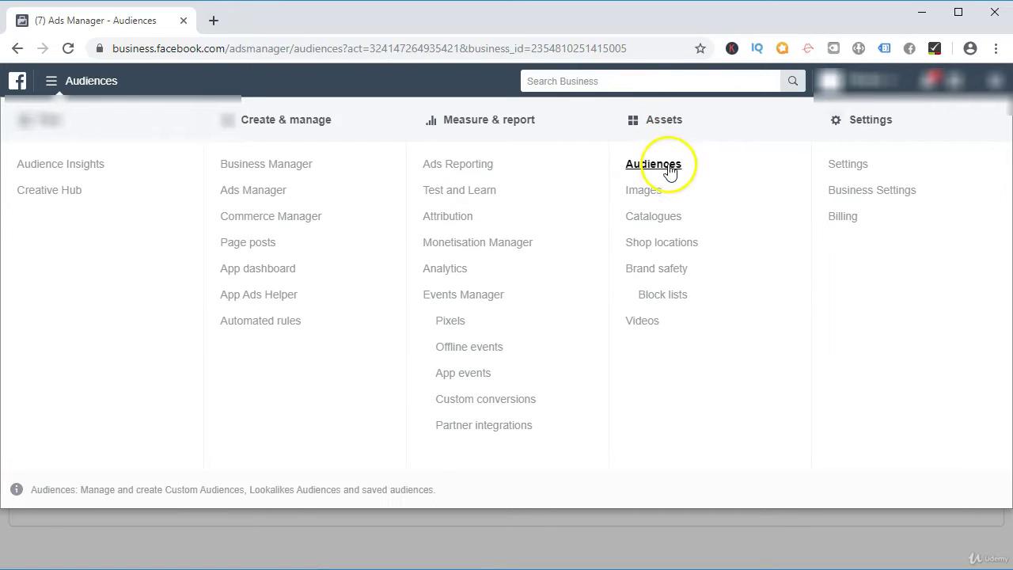
pyautogui.click(667, 168)
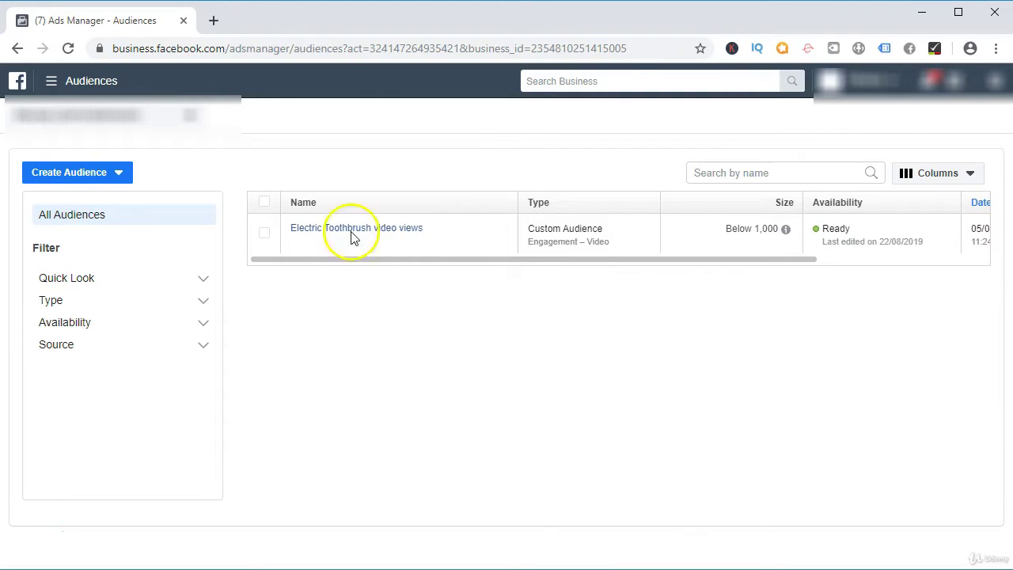
# Start a Custom Audience with Video as the Facebook source.
pyautogui.click(115, 172)
pyautogui.click(207, 155)
pyautogui.click(127, 170)
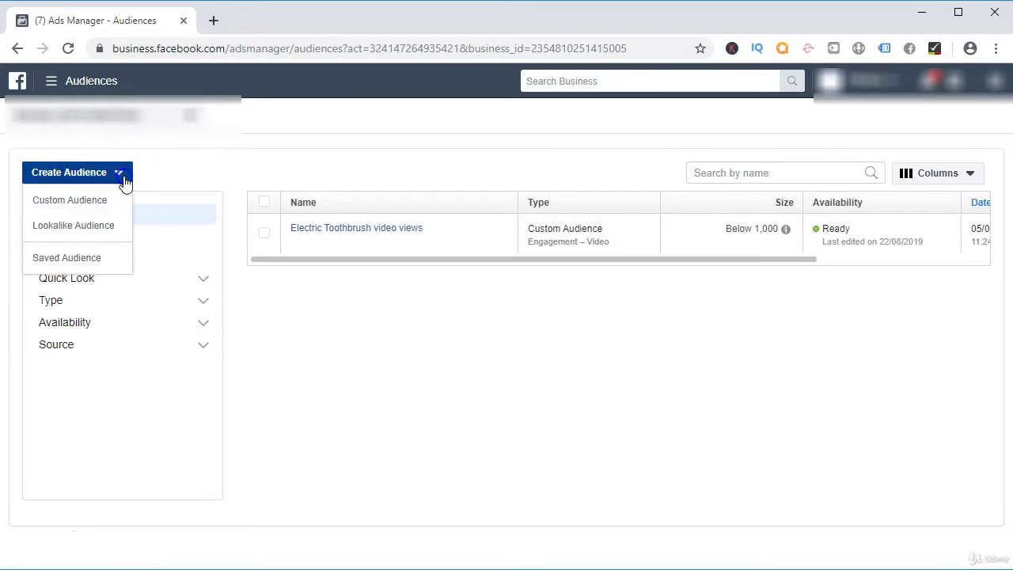
pyautogui.click(106, 200)
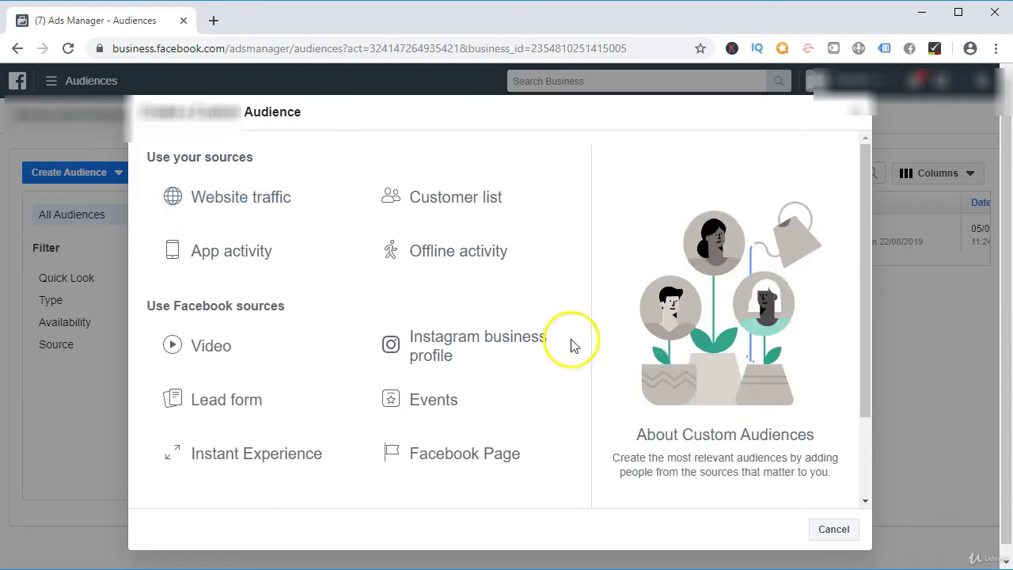
pyautogui.click(236, 218)
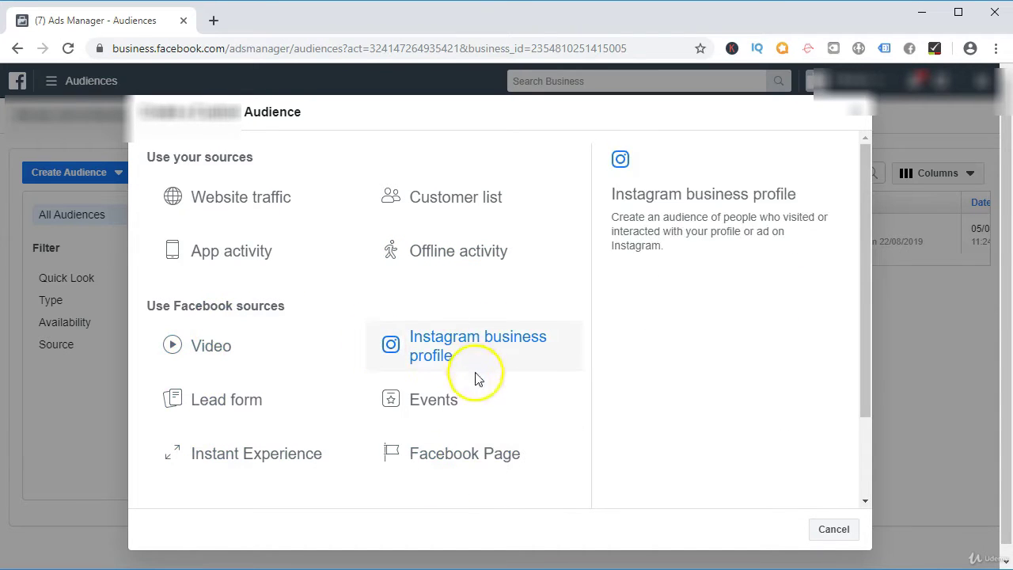
pyautogui.click(255, 342)
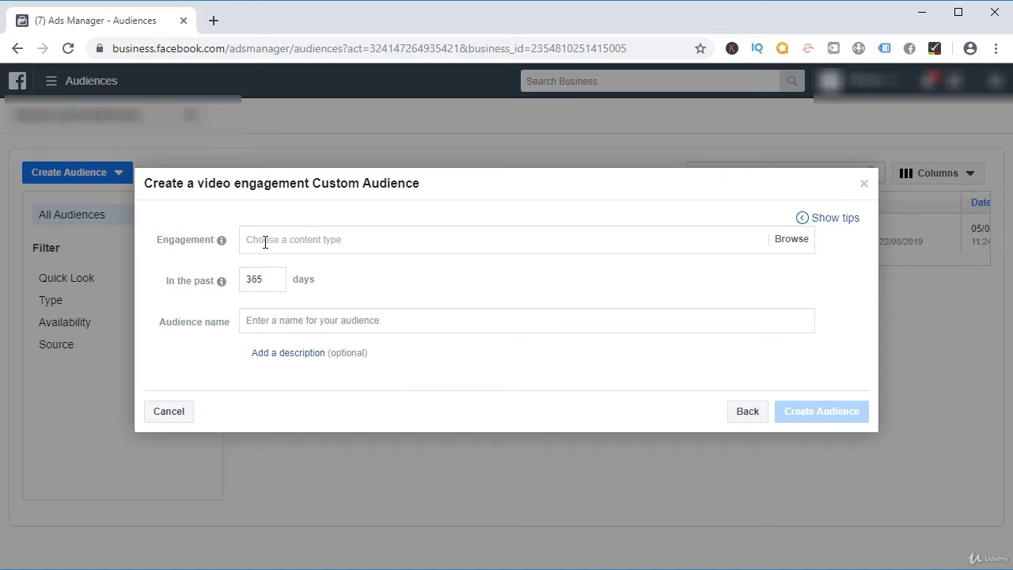
# Set engagement to 'watched at least 50%' and select the videowith music.mp4 video.
pyautogui.click(265, 242)
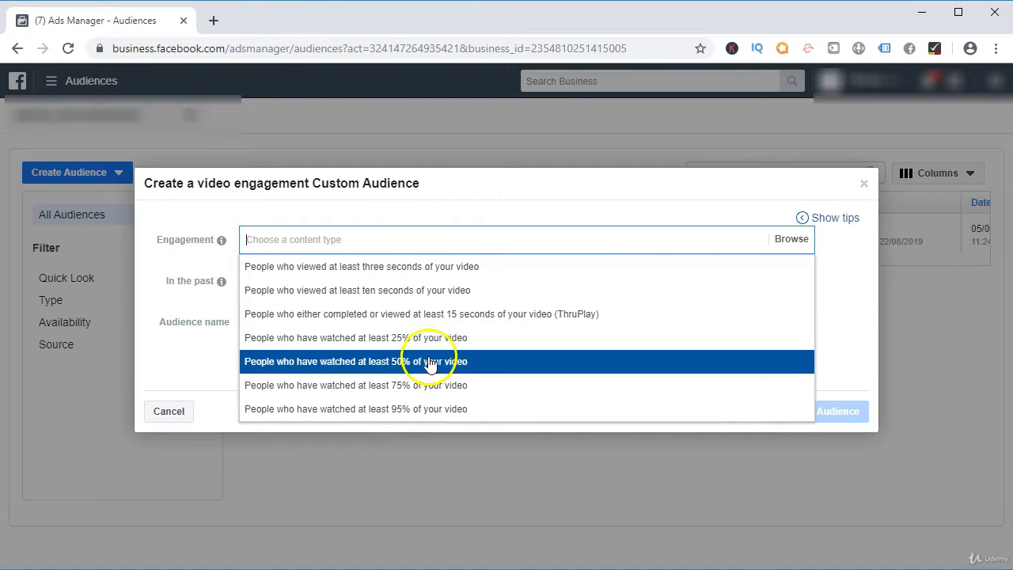
pyautogui.click(430, 363)
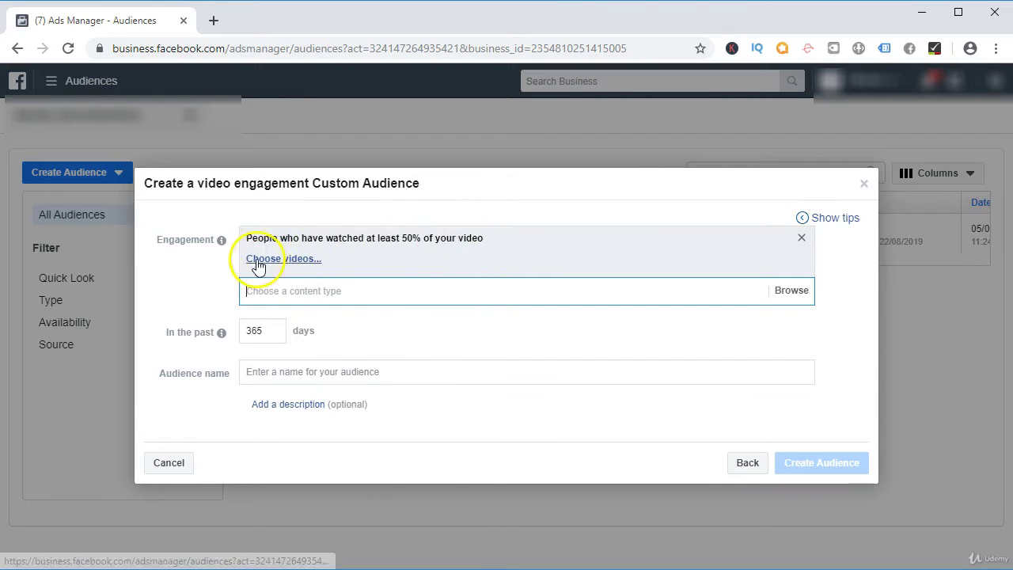
pyautogui.click(257, 266)
pyautogui.scroll(-2, 261, 264)
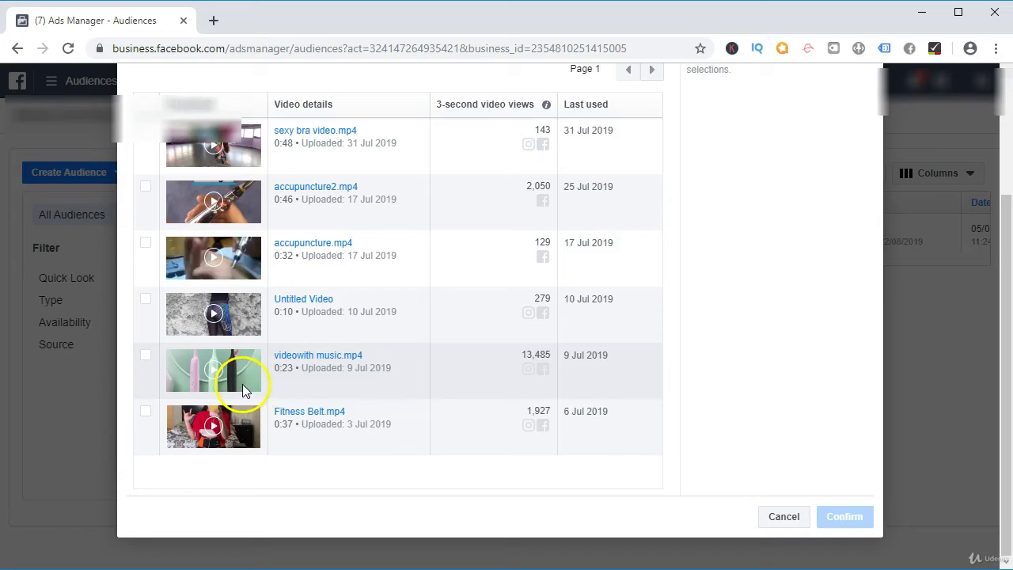
pyautogui.click(324, 354)
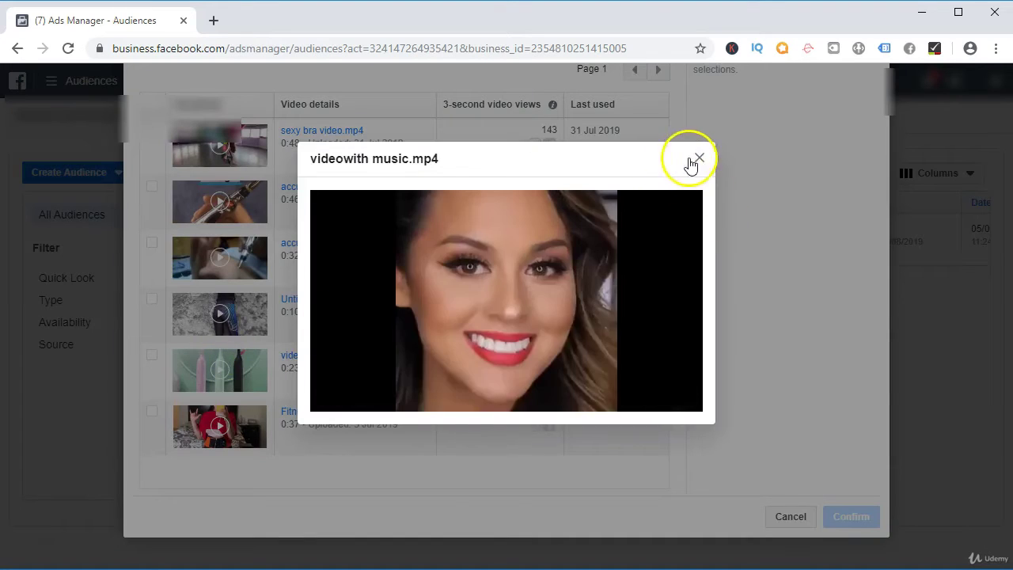
pyautogui.click(698, 158)
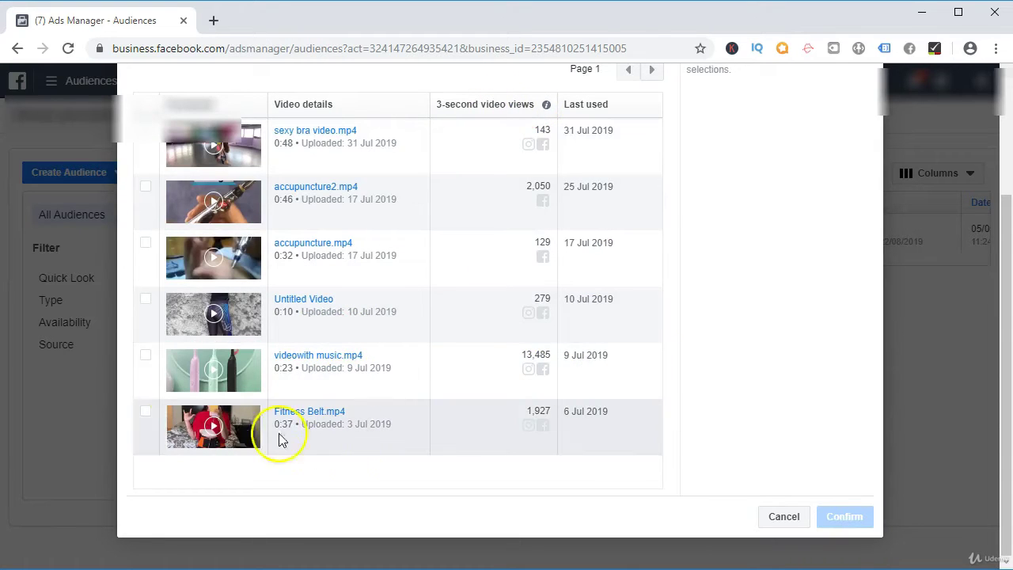
pyautogui.click(145, 355)
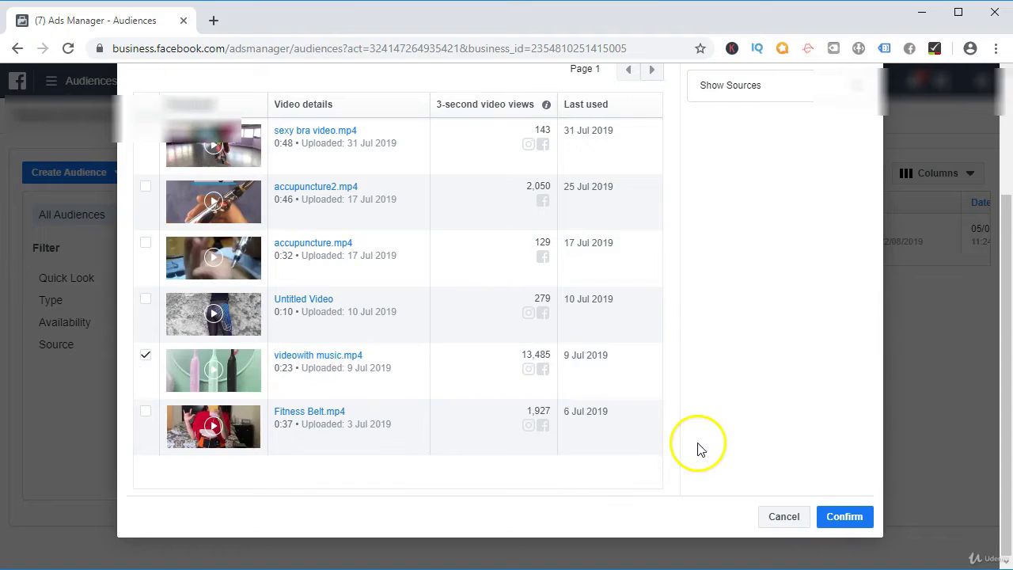
pyautogui.click(853, 524)
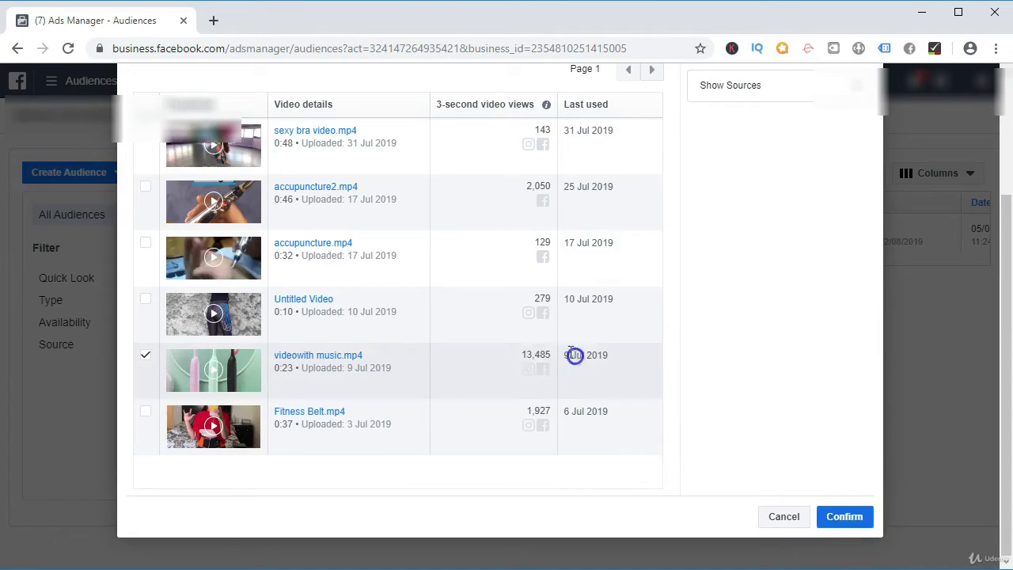
pyautogui.doubleClick(536, 355)
pyautogui.click(847, 518)
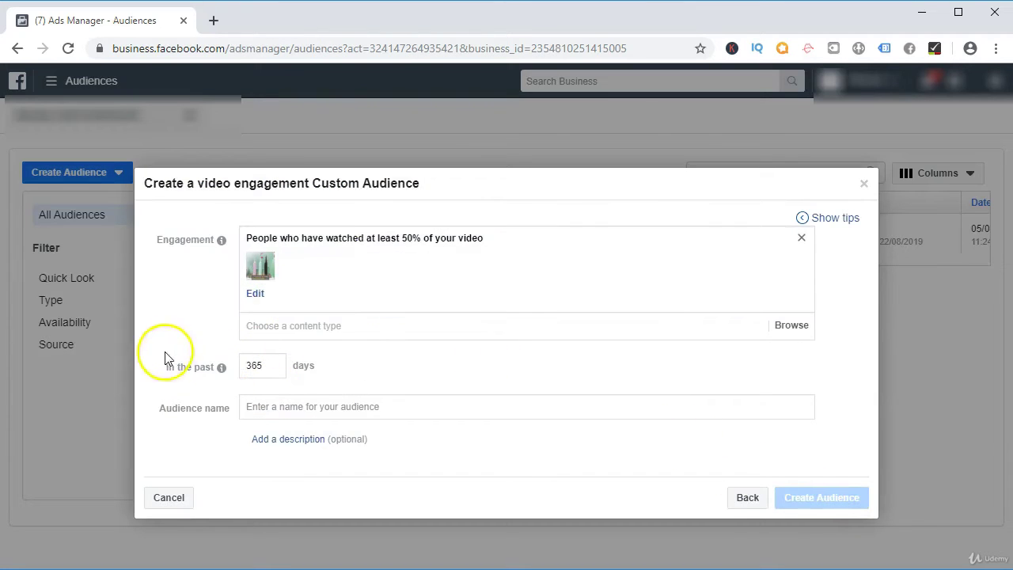
# Name the 365-day audience 'Electric toothbrush 50% video views' and create it.
pyautogui.moveTo(265, 366); pyautogui.dragTo(231, 379)
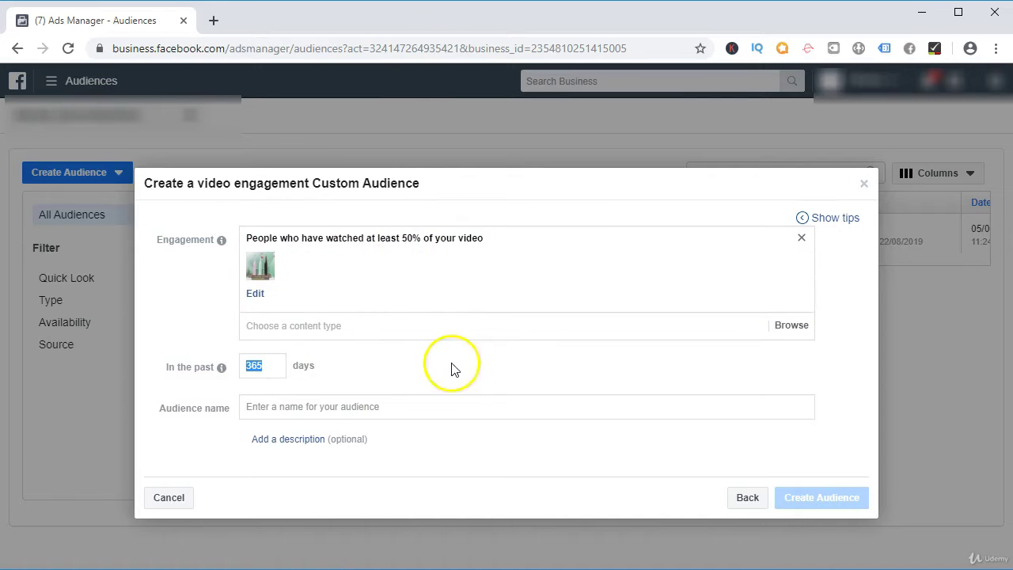
pyautogui.click(414, 407)
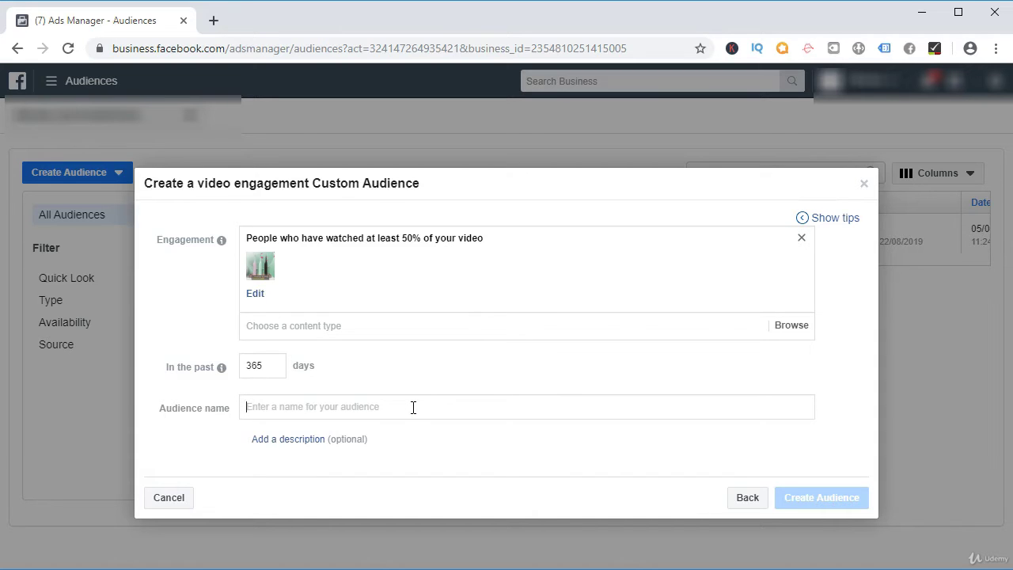
pyautogui.write('Elec')
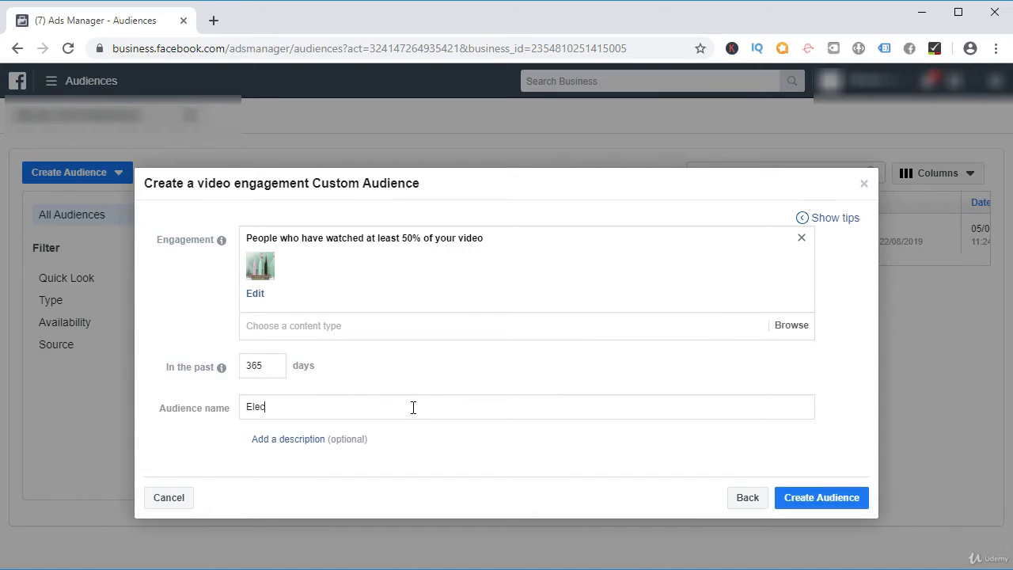
pyautogui.write('tric toot')
pyautogui.write('hbrush ')
pyautogui.write('50')
pyautogui.write('% vid')
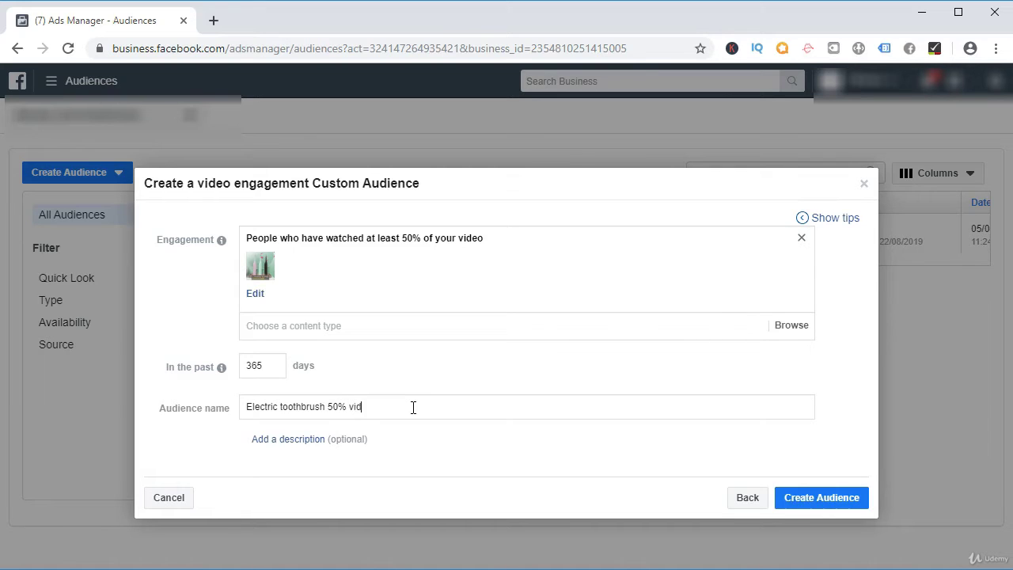
pyautogui.write('eo view')
pyautogui.write('s')
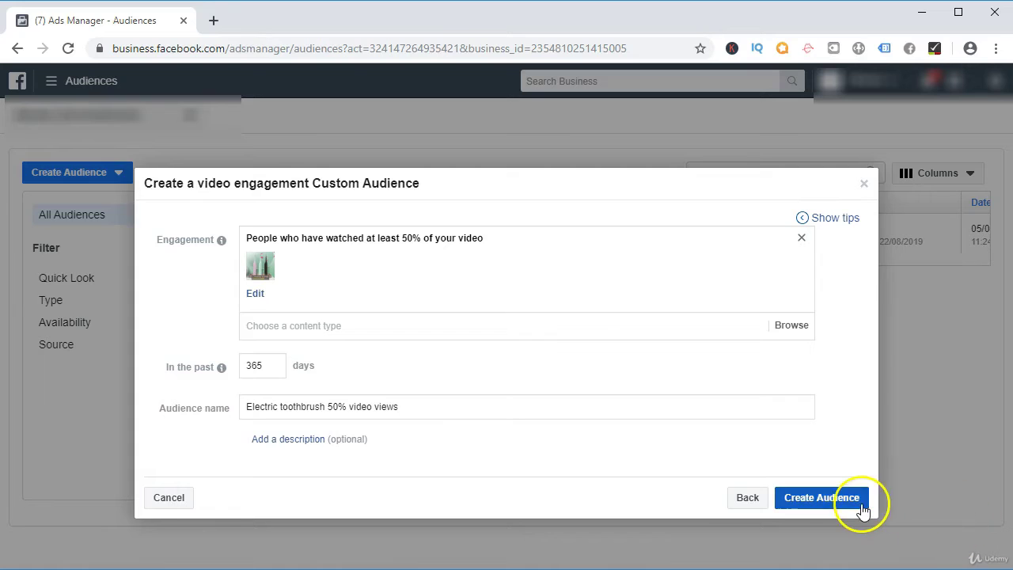
pyautogui.click(858, 502)
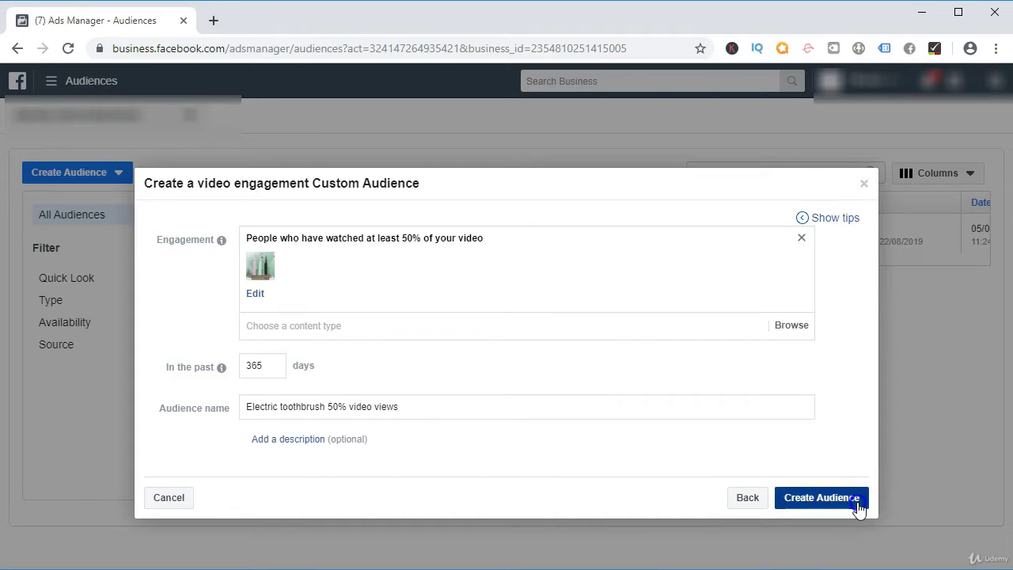
pyautogui.click(859, 499)
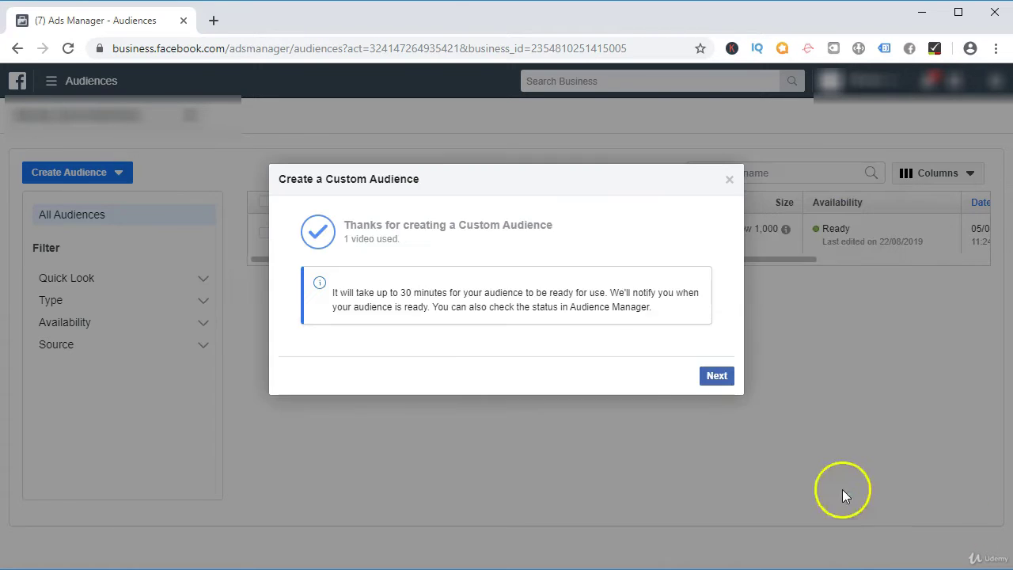
# Dismiss the confirmation and next-steps prompts, then tick Electric toothbrush 50% video views.
pyautogui.click(715, 377)
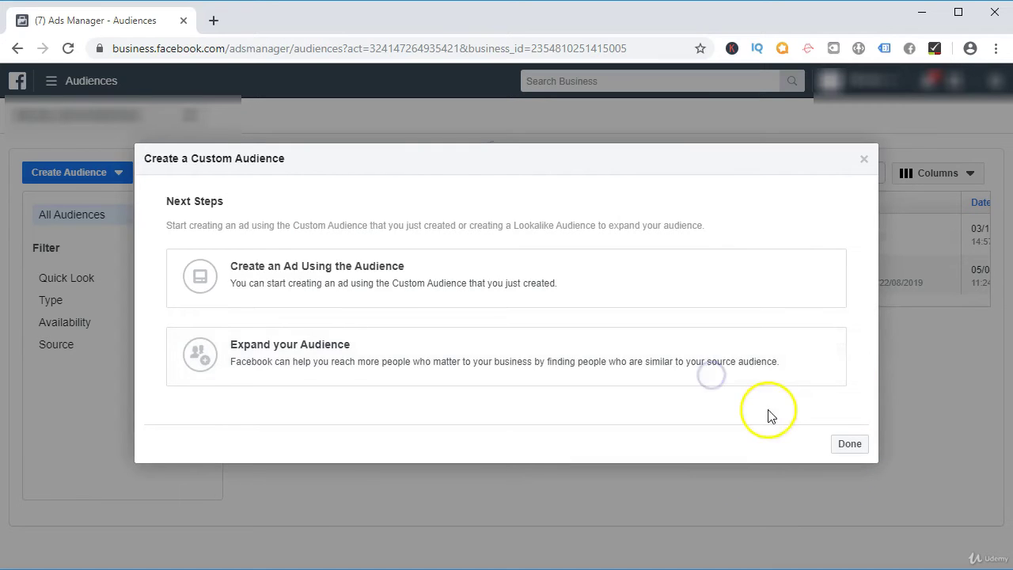
pyautogui.click(864, 161)
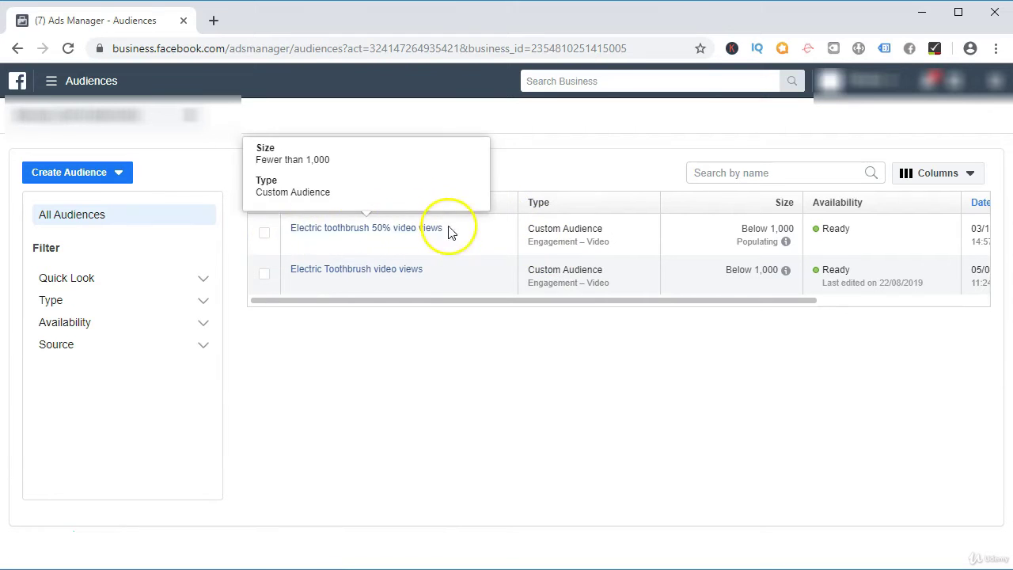
pyautogui.click(265, 236)
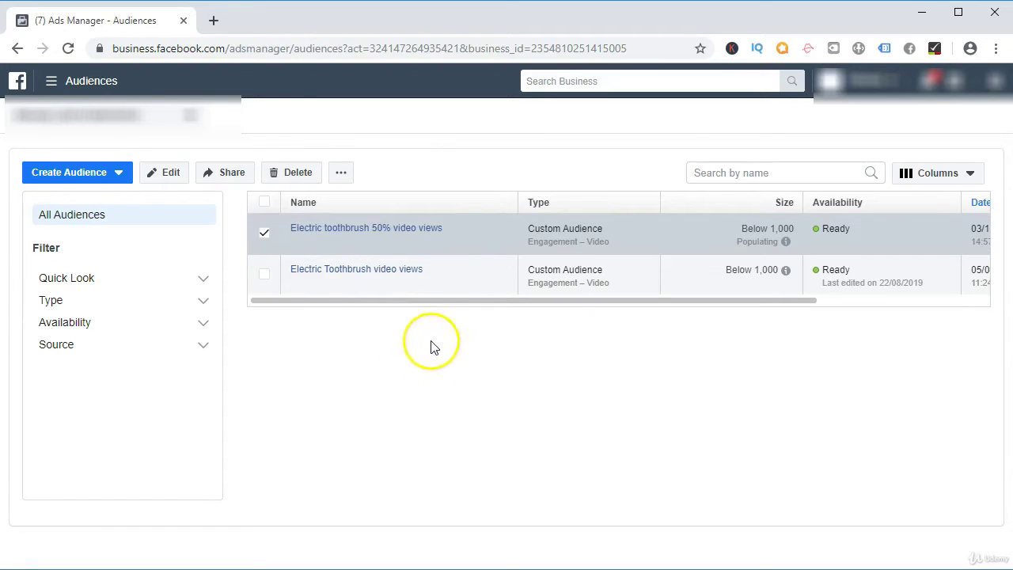
# Start a lookalike audience from the selected 50% video views audience.
pyautogui.click(345, 171)
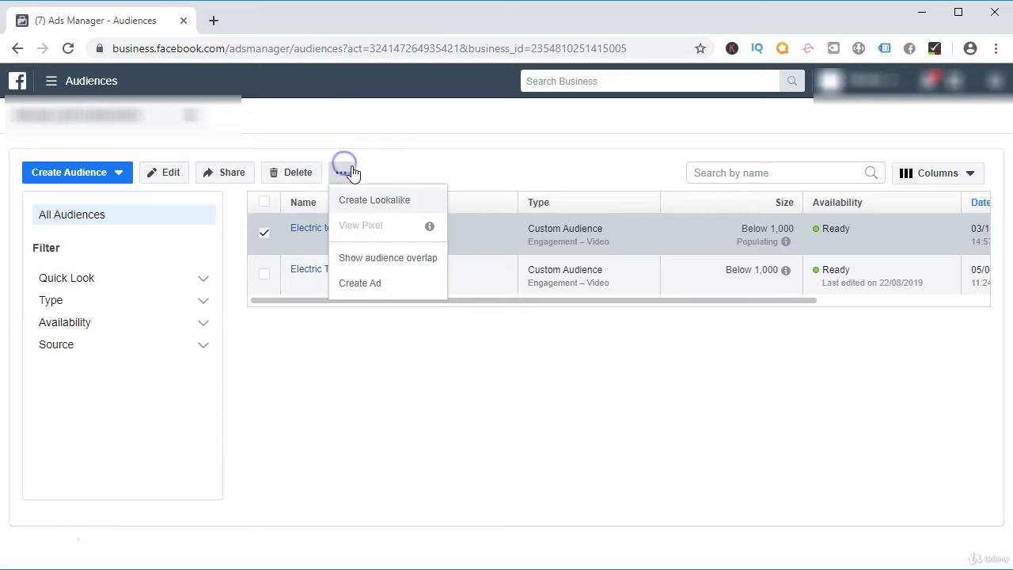
pyautogui.click(381, 200)
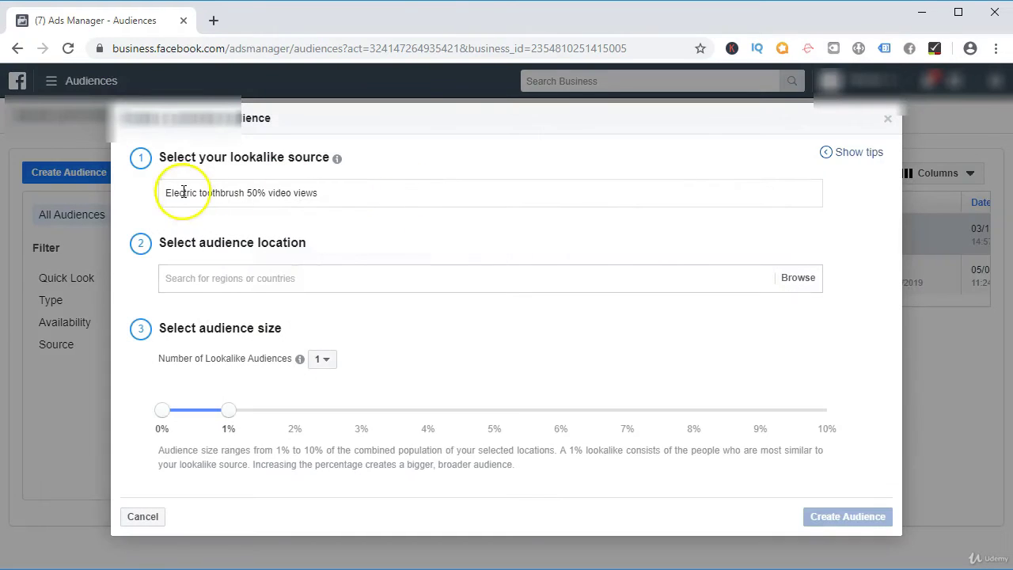
pyautogui.moveTo(168, 193); pyautogui.dragTo(327, 192)
pyautogui.click(384, 176)
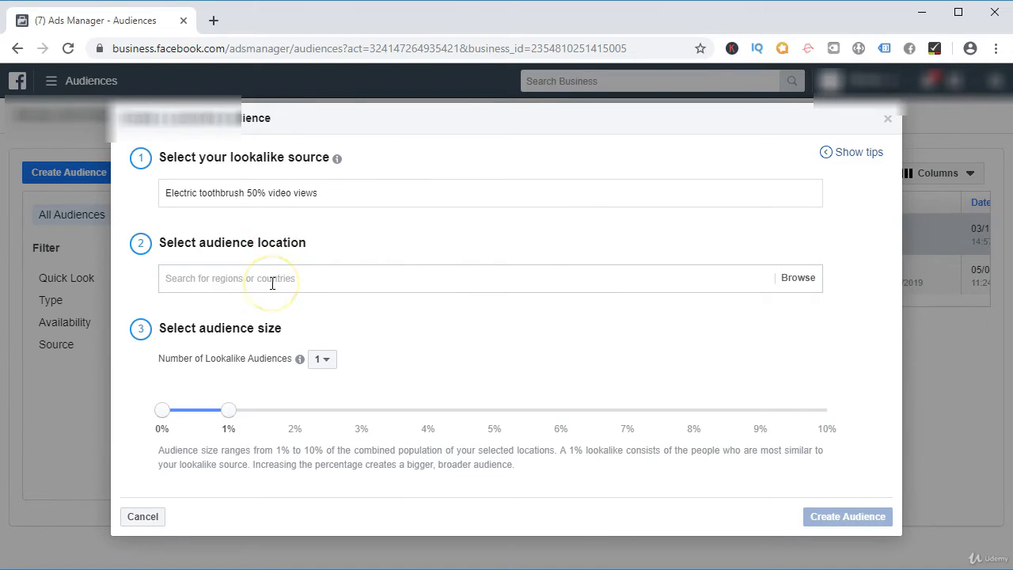
# Set the lookalike location to United Kingdom.
pyautogui.click(283, 280)
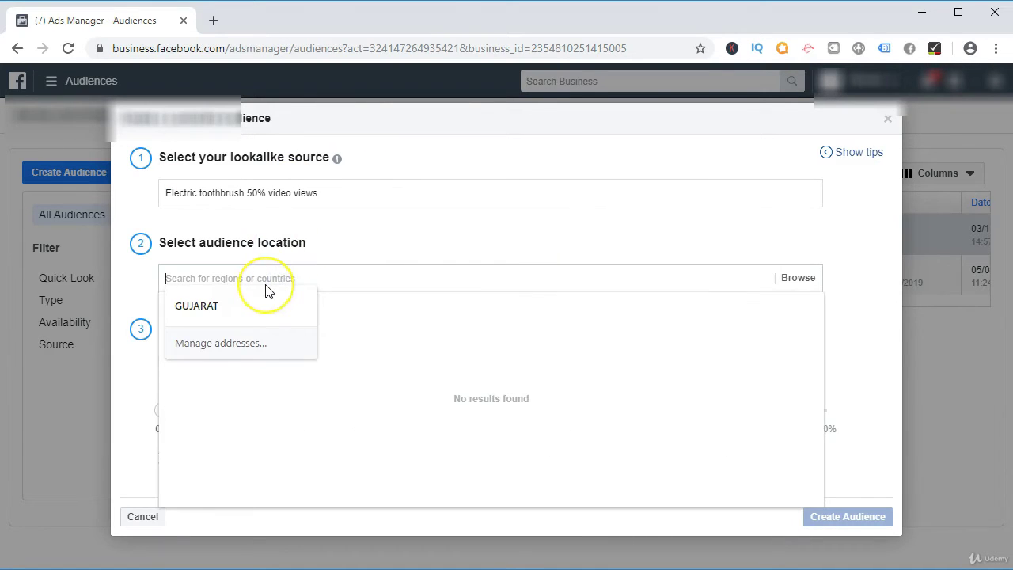
pyautogui.write('unite')
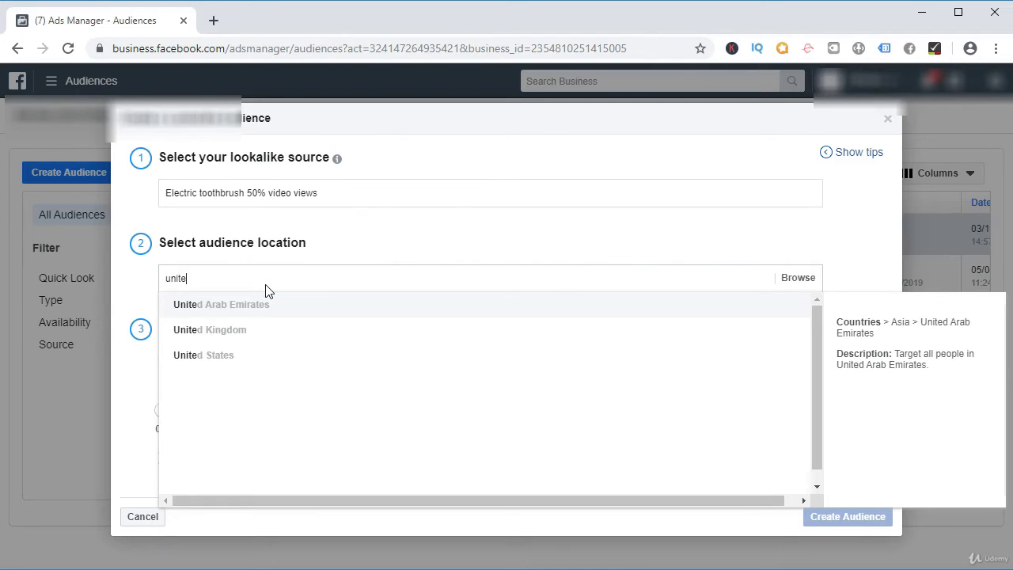
pyautogui.click(288, 336)
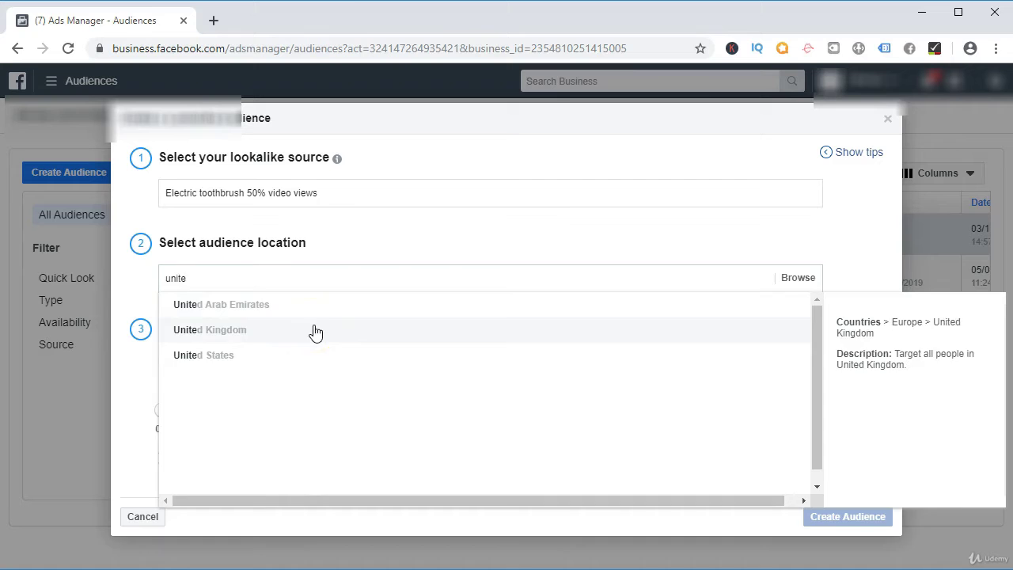
pyautogui.click(315, 331)
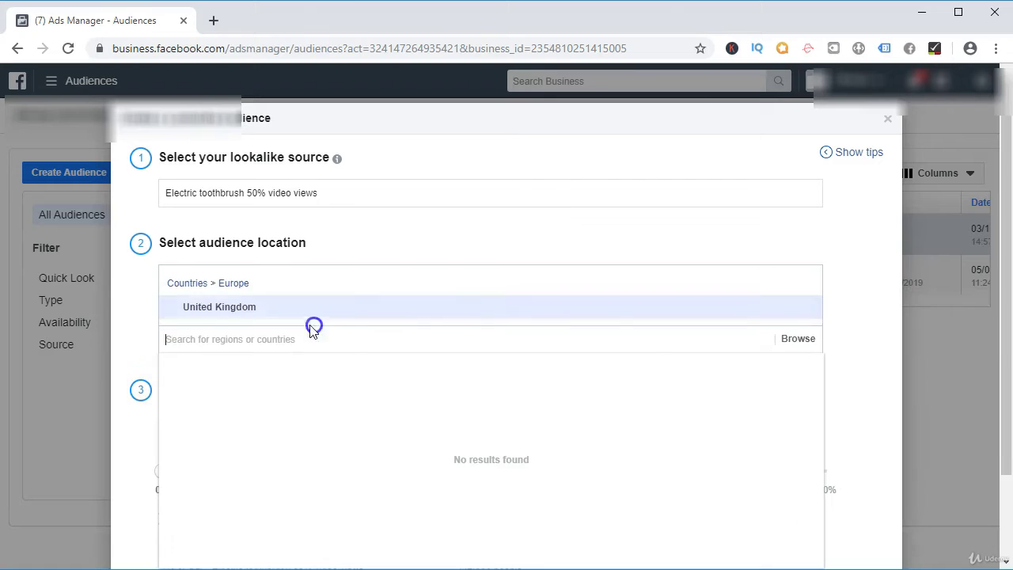
pyautogui.click(387, 243)
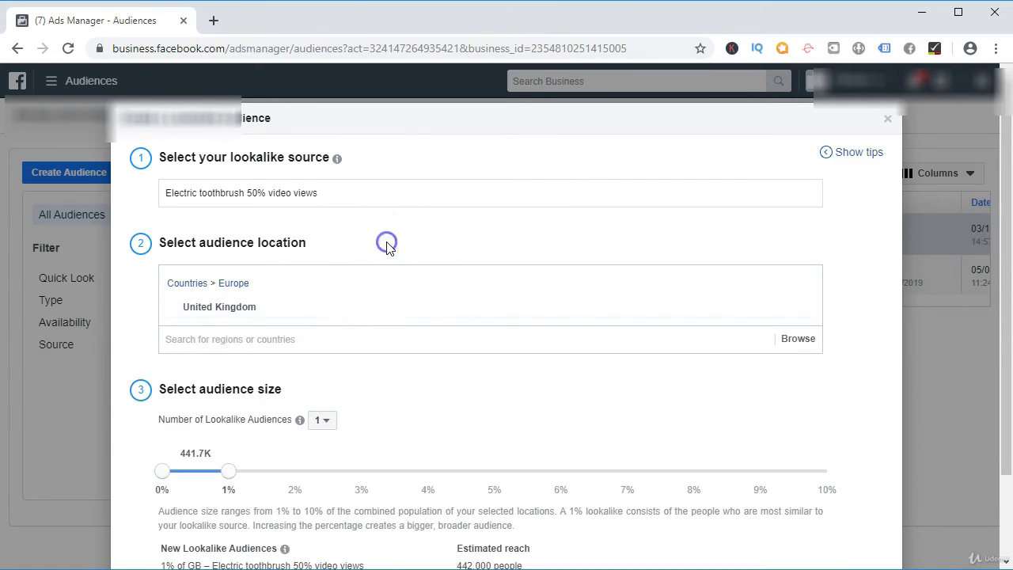
pyautogui.scroll(-1, 365, 245)
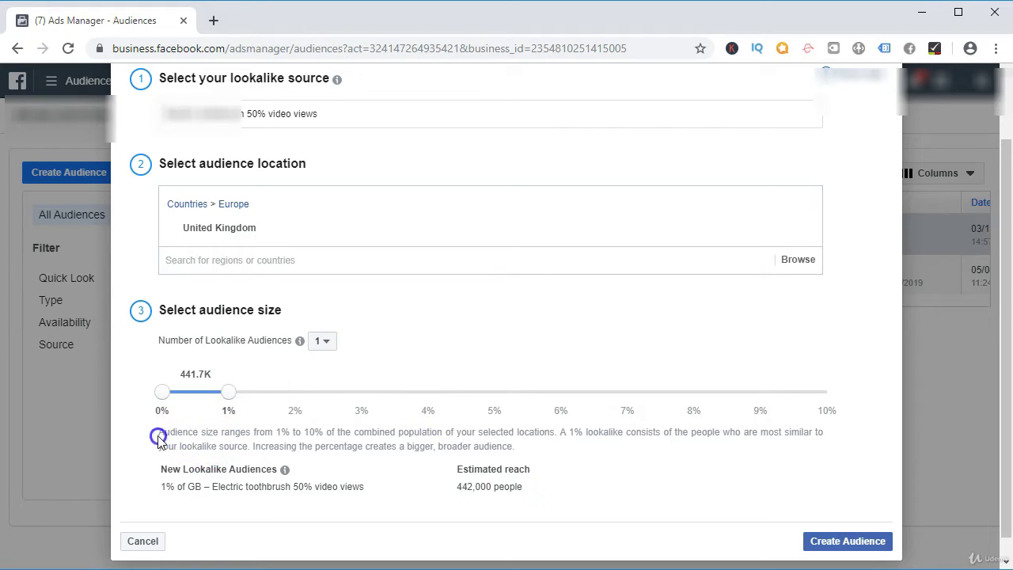
pyautogui.moveTo(277, 441)
pyautogui.mouseDown()
pyautogui.moveTo(538, 445)
pyautogui.moveTo(671, 429)
pyautogui.moveTo(743, 446)
pyautogui.moveTo(498, 407)
pyautogui.moveTo(233, 420)
pyautogui.moveTo(190, 452)
pyautogui.moveTo(251, 448)
pyautogui.mouseUp()
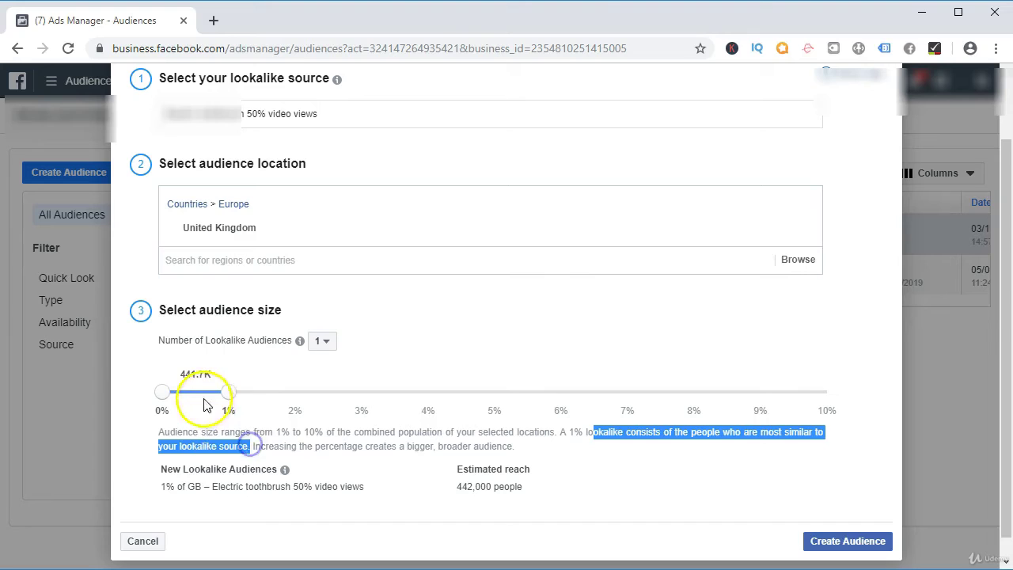
pyautogui.click(291, 398)
pyautogui.moveTo(230, 393)
pyautogui.mouseDown()
pyautogui.moveTo(285, 396)
pyautogui.moveTo(225, 393)
pyautogui.mouseUp()
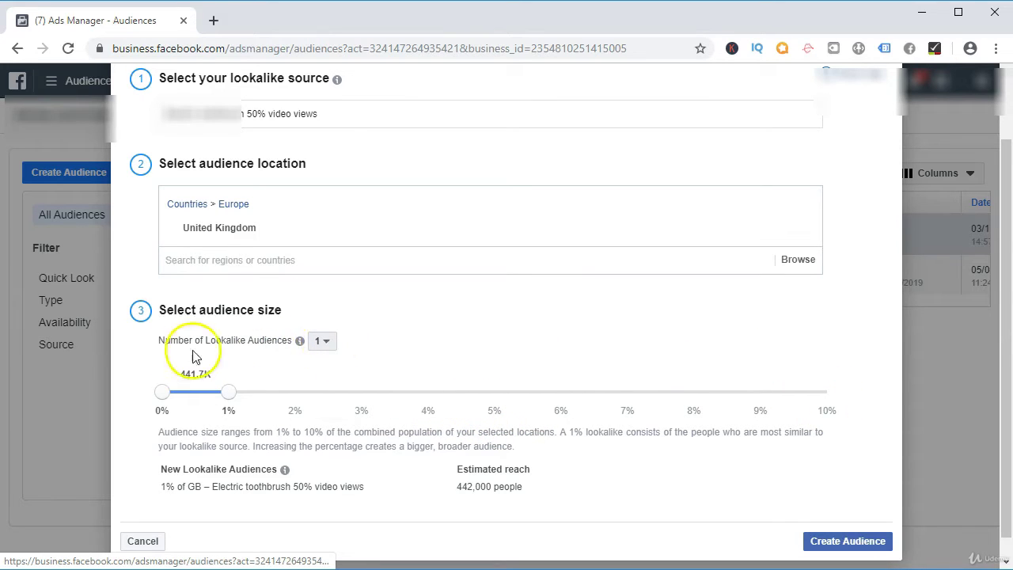
pyautogui.moveTo(299, 341)
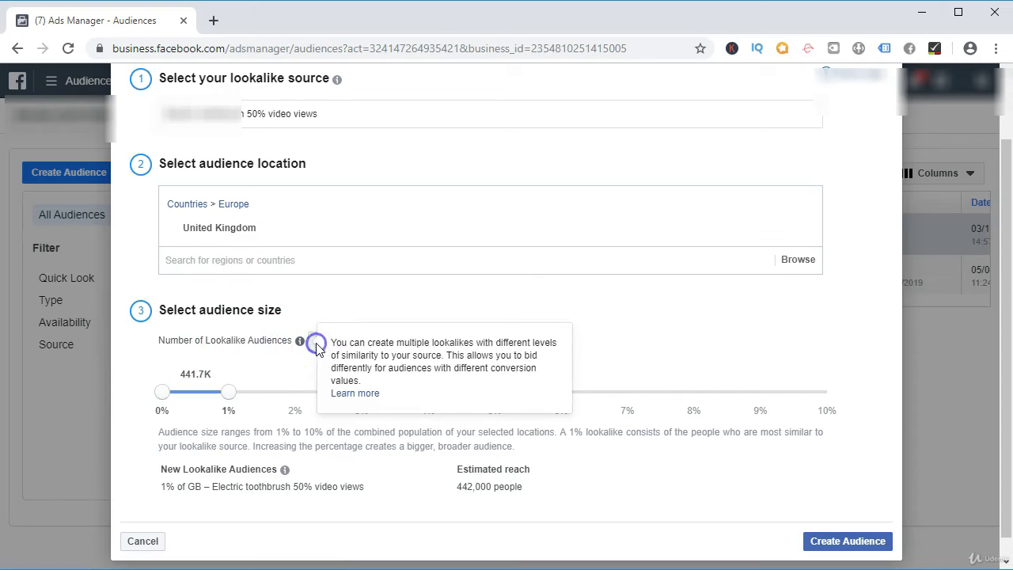
# Set 5 lookalike audiences and review the five 1% GB tiers and their reach.
pyautogui.click(324, 340)
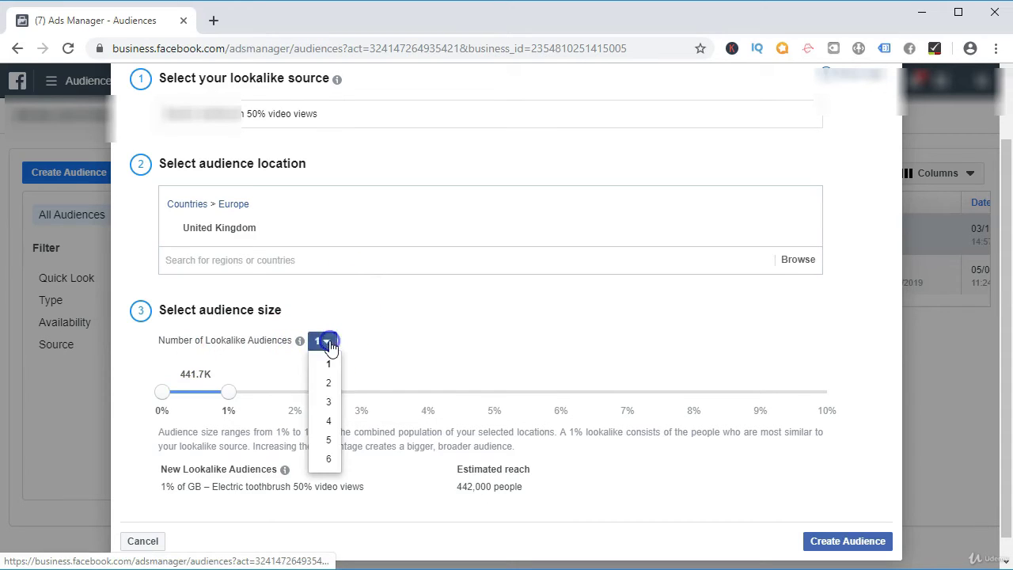
pyautogui.click(328, 441)
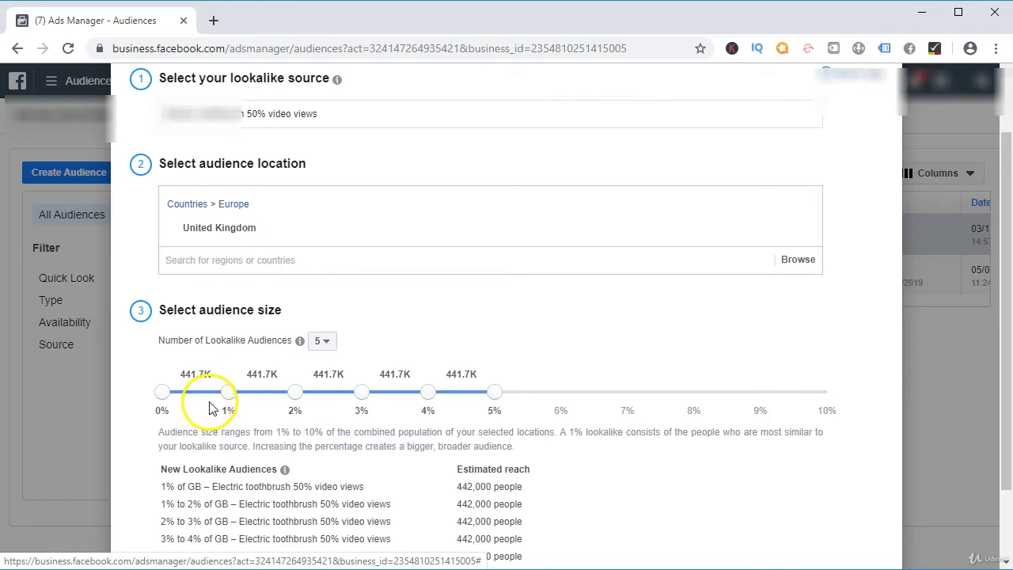
pyautogui.scroll(-1, 208, 407)
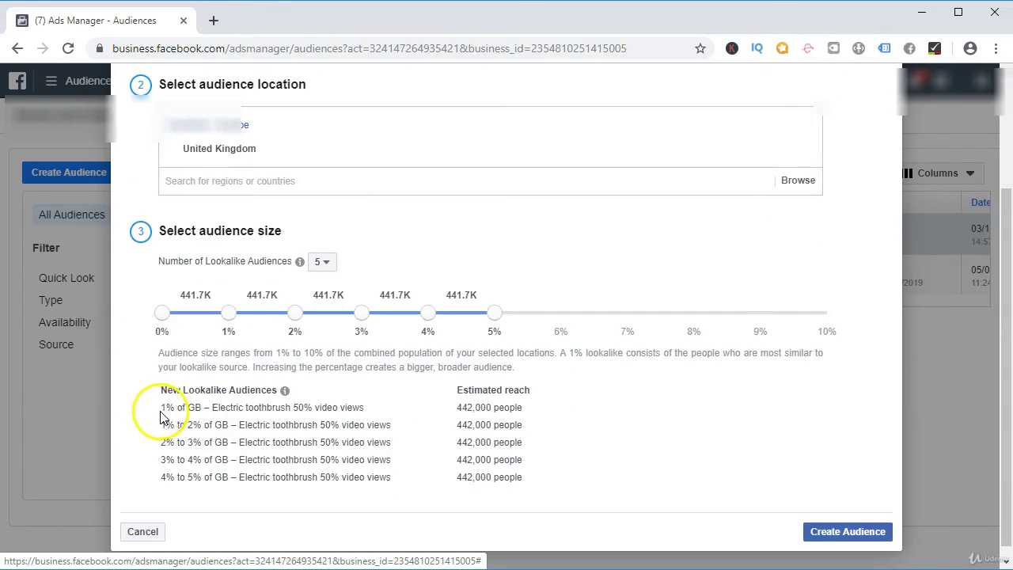
pyautogui.moveTo(182, 404); pyautogui.dragTo(235, 407)
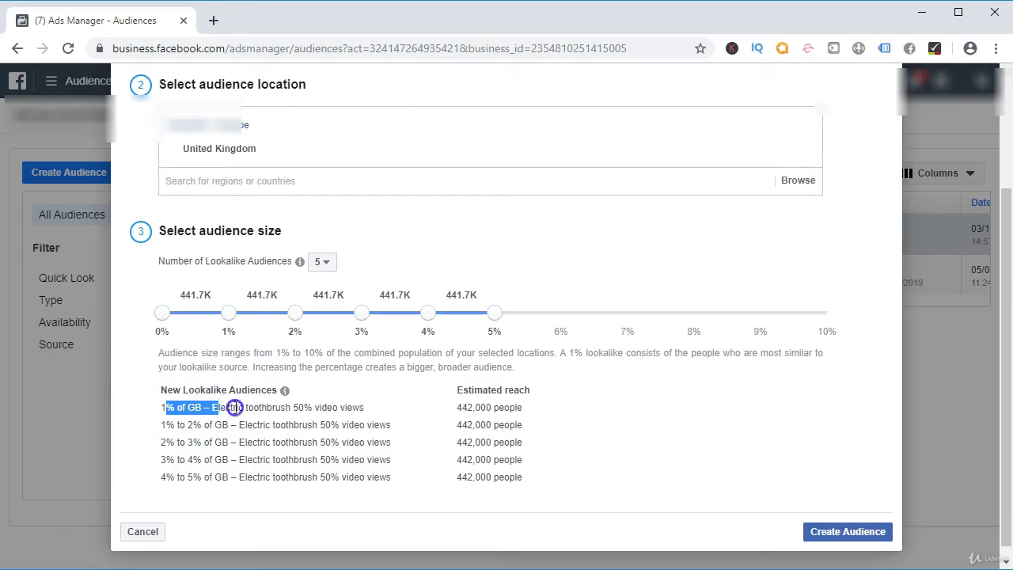
pyautogui.click(160, 425)
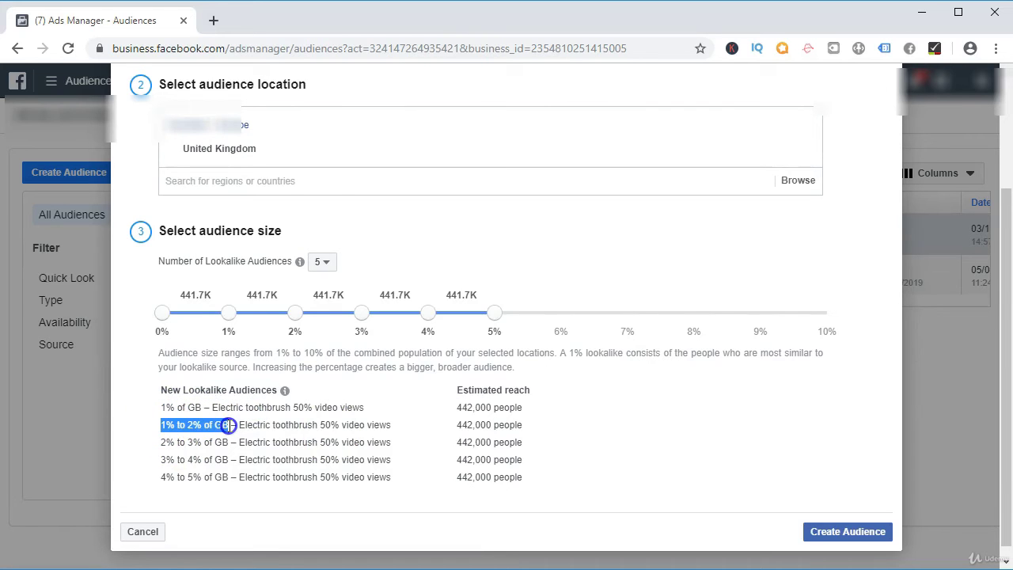
pyautogui.moveTo(158, 451)
pyautogui.mouseDown()
pyautogui.moveTo(169, 443)
pyautogui.moveTo(181, 462)
pyautogui.moveTo(231, 477)
pyautogui.mouseUp()
pyautogui.click(163, 461)
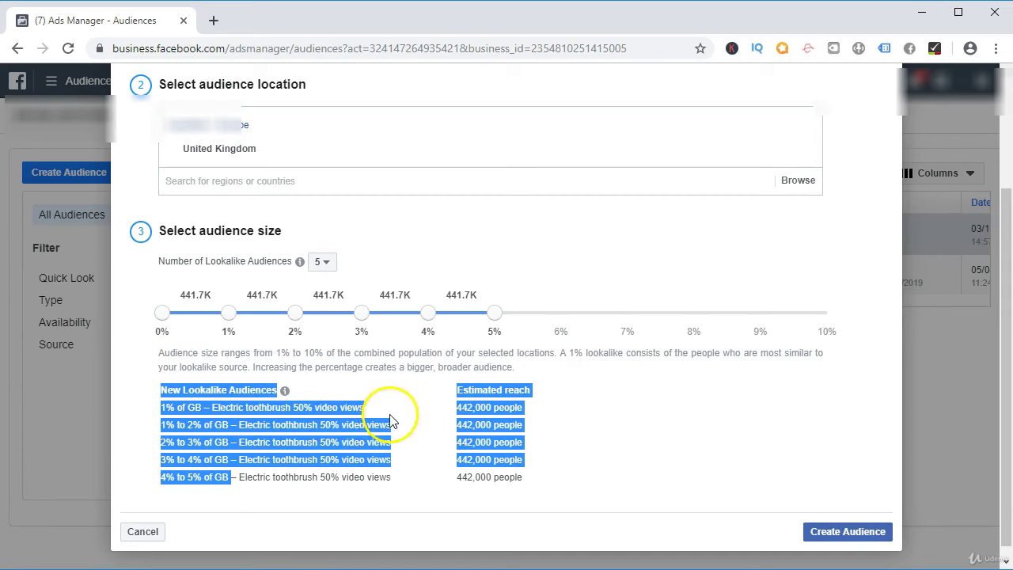
pyautogui.click(175, 293)
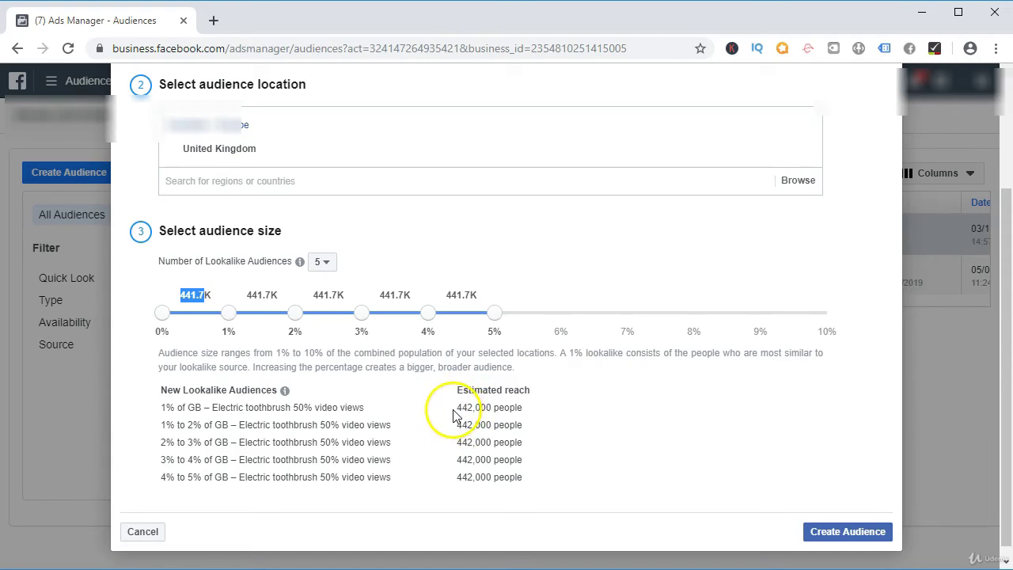
pyautogui.moveTo(457, 407); pyautogui.dragTo(520, 408)
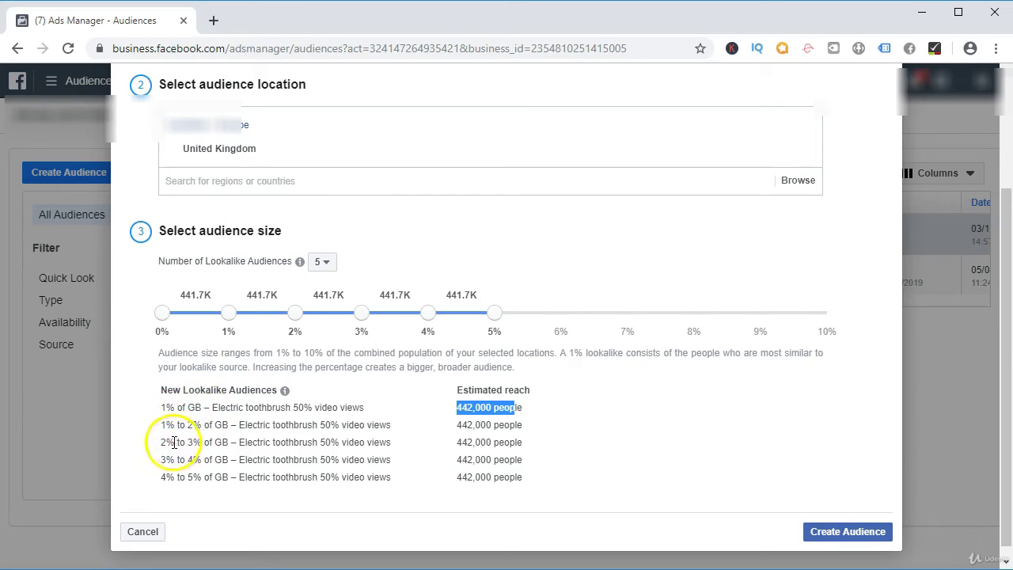
pyautogui.scroll(2, 279, 334)
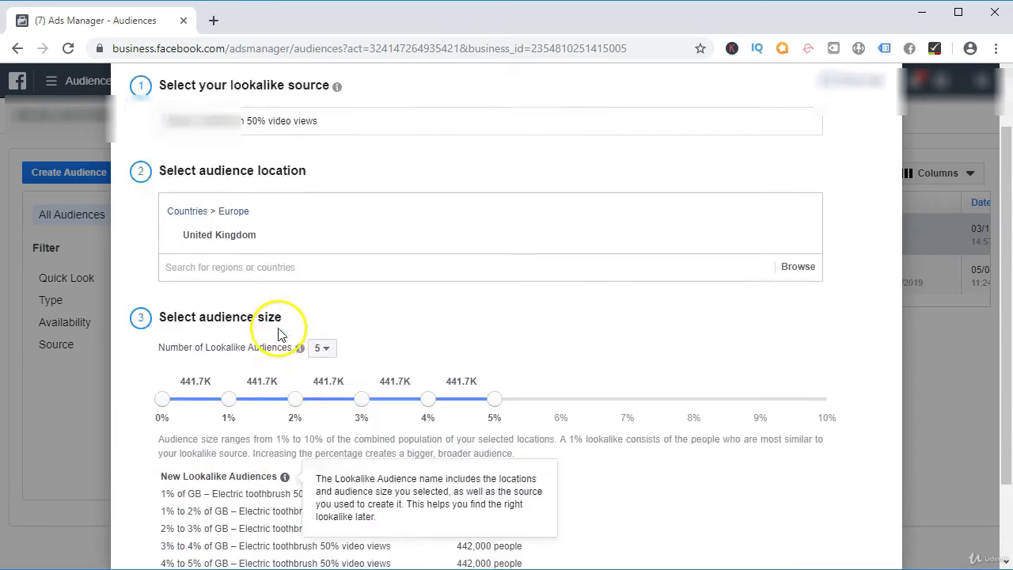
pyautogui.scroll(2, 278, 334)
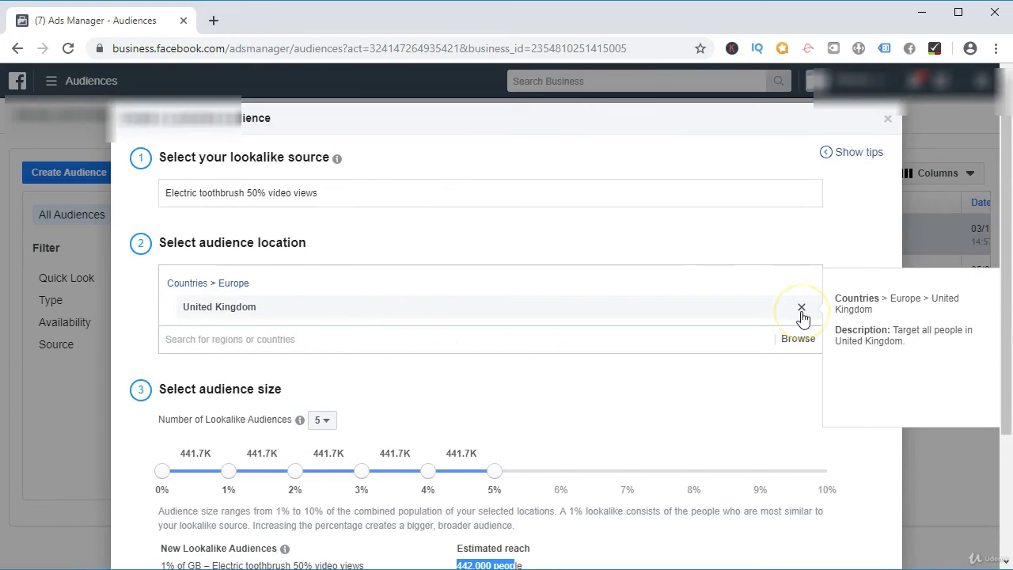
pyautogui.click(802, 312)
pyautogui.click(344, 281)
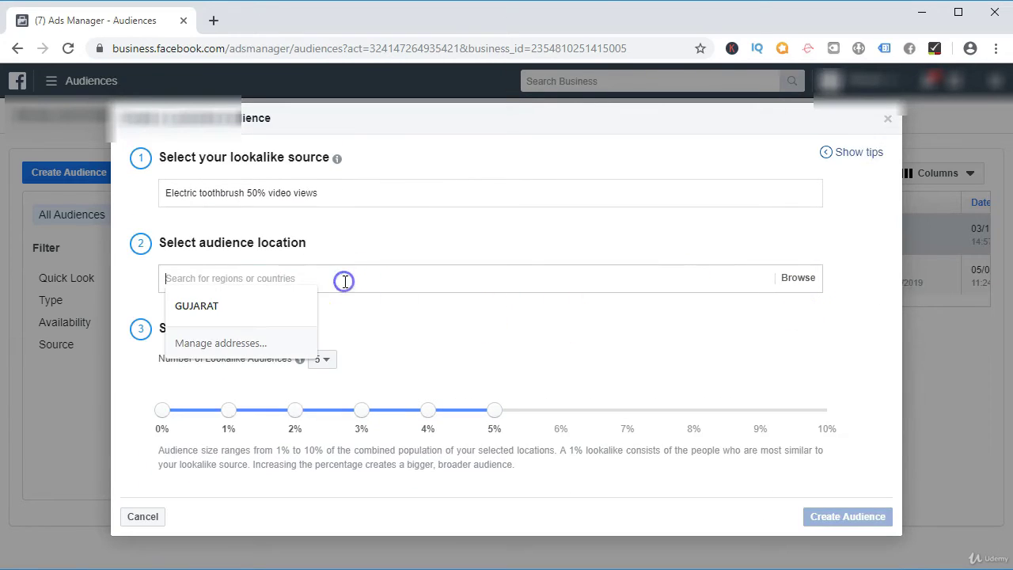
pyautogui.write('unit')
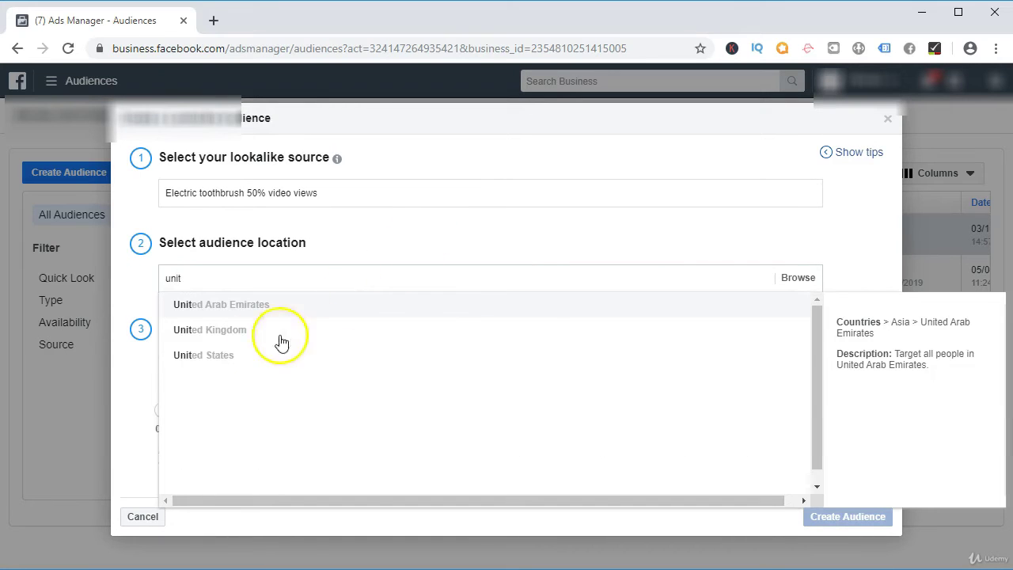
pyautogui.click(267, 355)
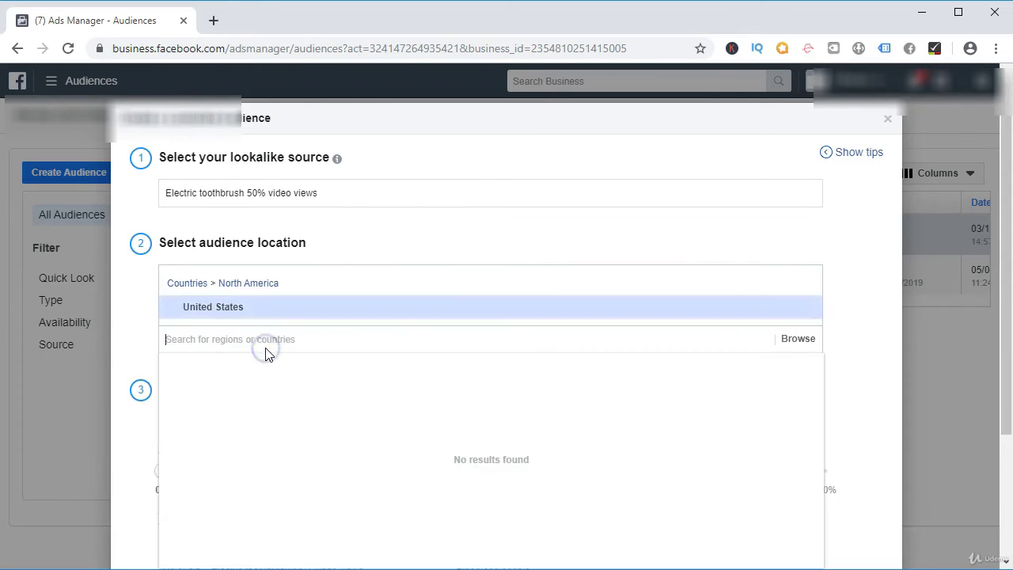
pyautogui.click(153, 333)
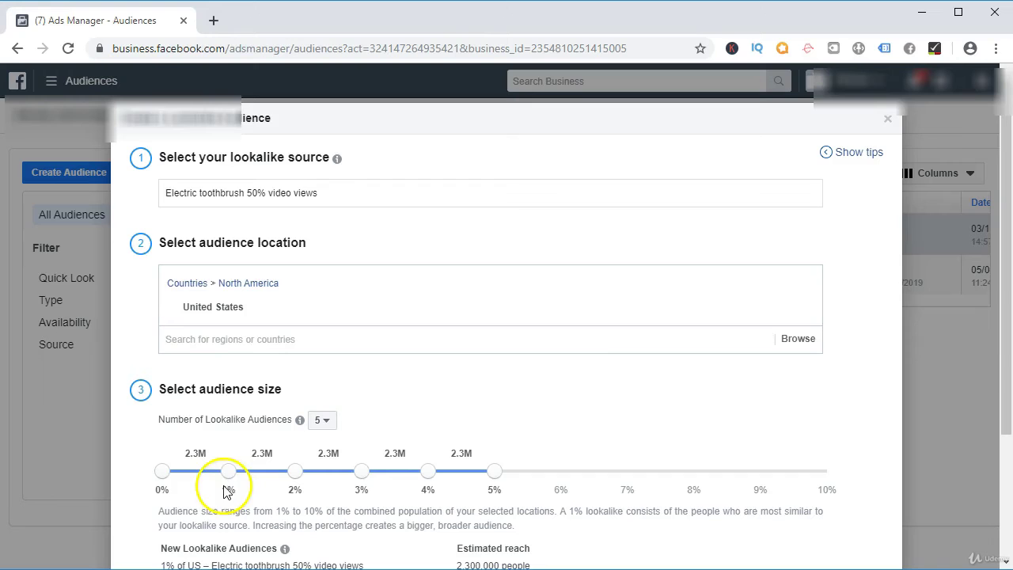
pyautogui.scroll(-1, 675, 410)
pyautogui.scroll(-2, 365, 479)
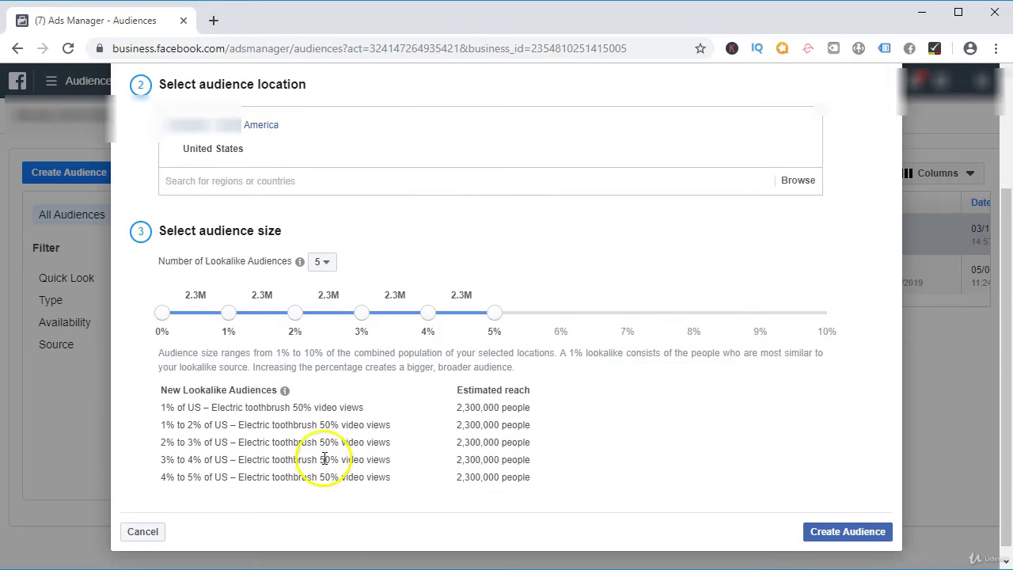
pyautogui.scroll(3, 308, 406)
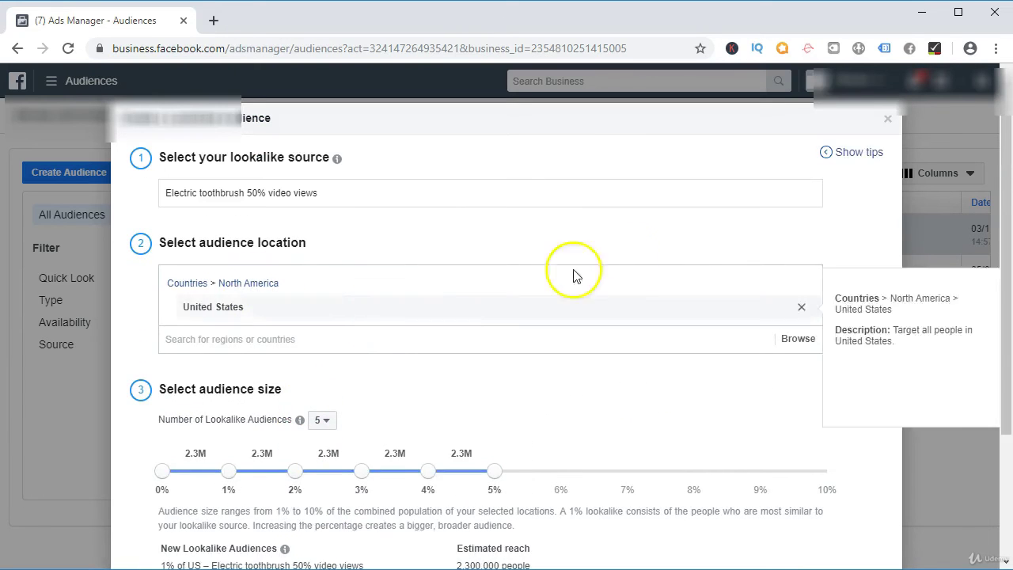
pyautogui.click(803, 310)
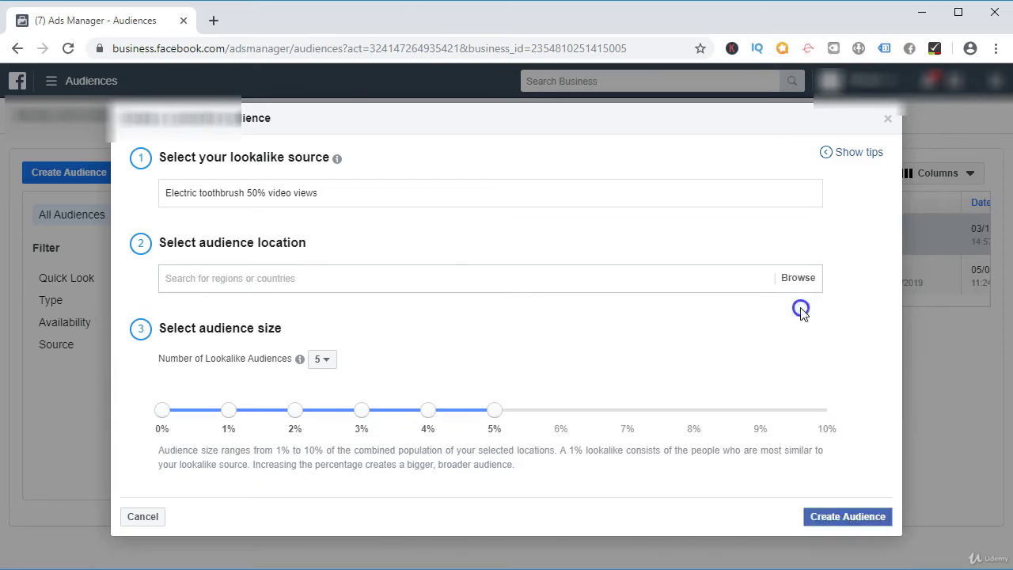
pyautogui.click(441, 283)
pyautogui.write('united')
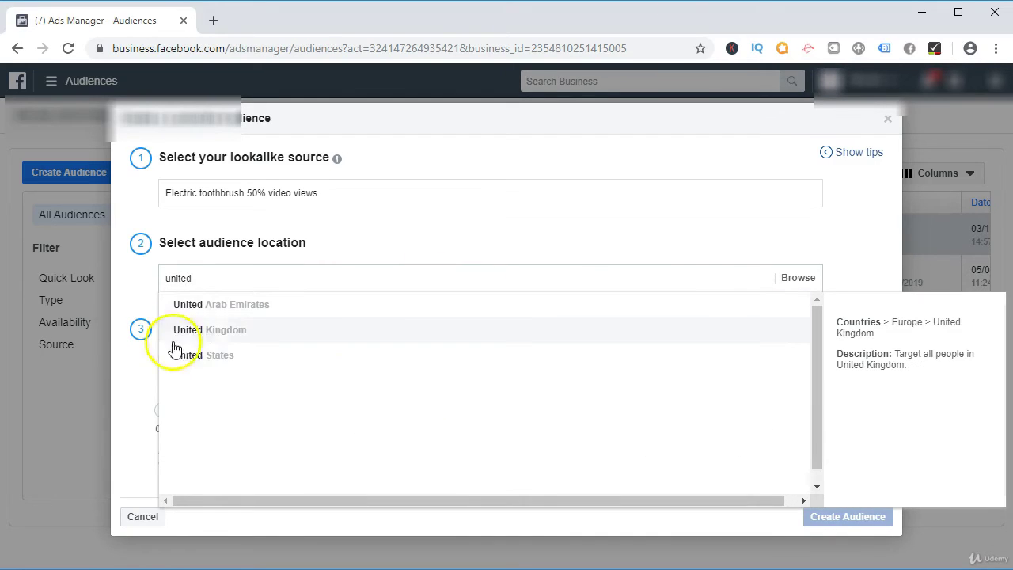
pyautogui.click(200, 330)
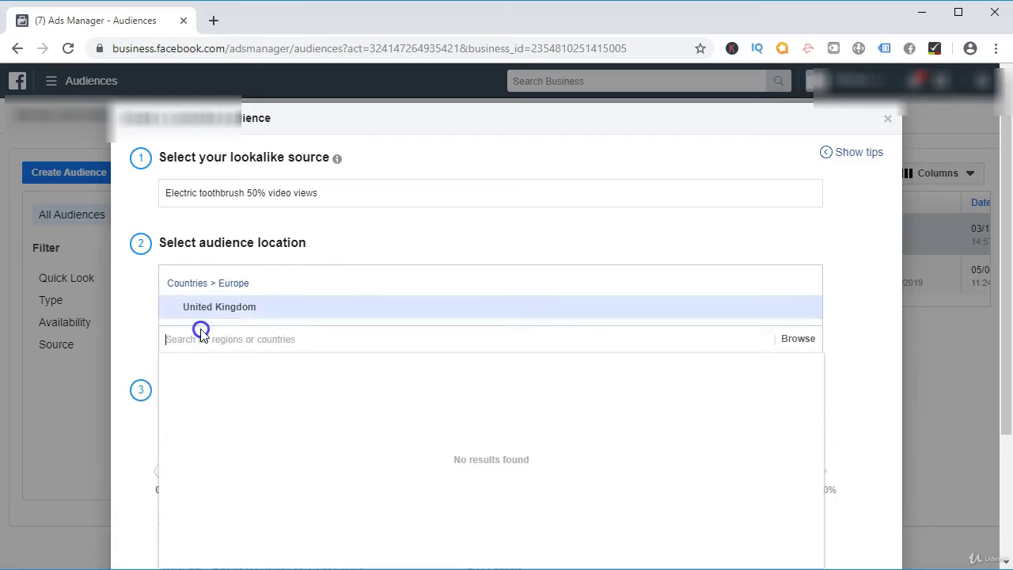
pyautogui.click(299, 231)
pyautogui.scroll(-1, 242, 312)
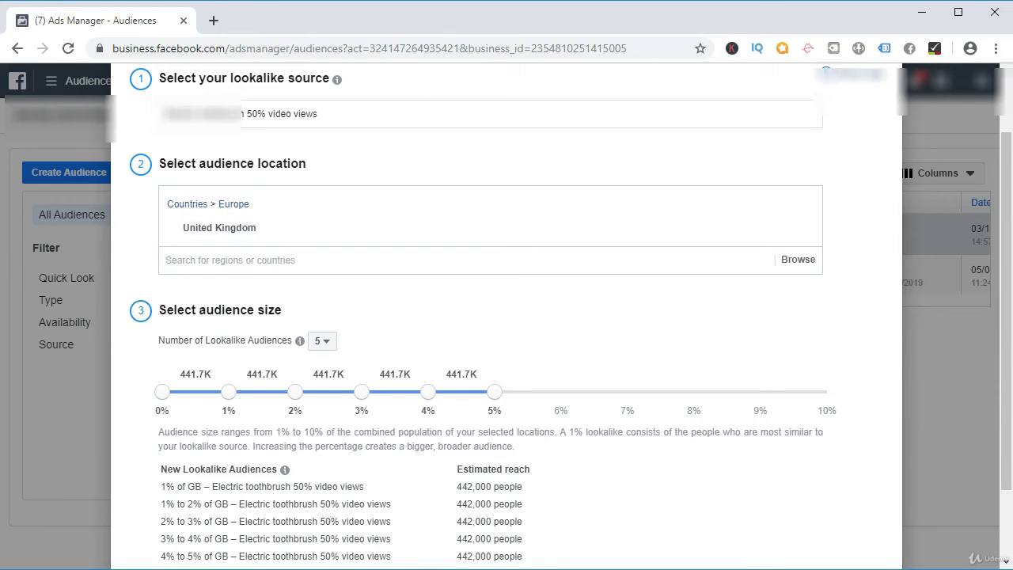
pyautogui.scroll(-1, 586, 344)
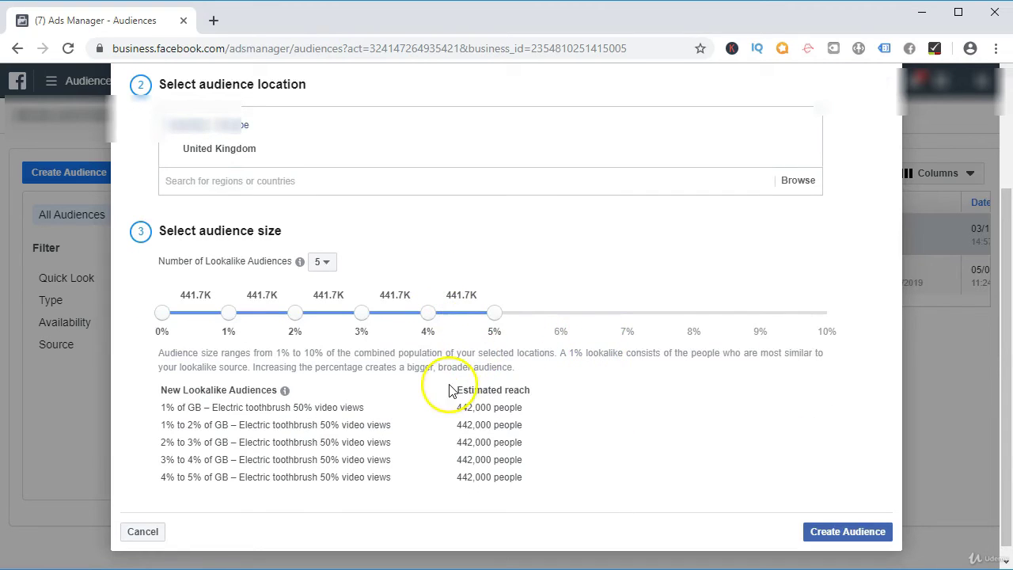
pyautogui.click(851, 532)
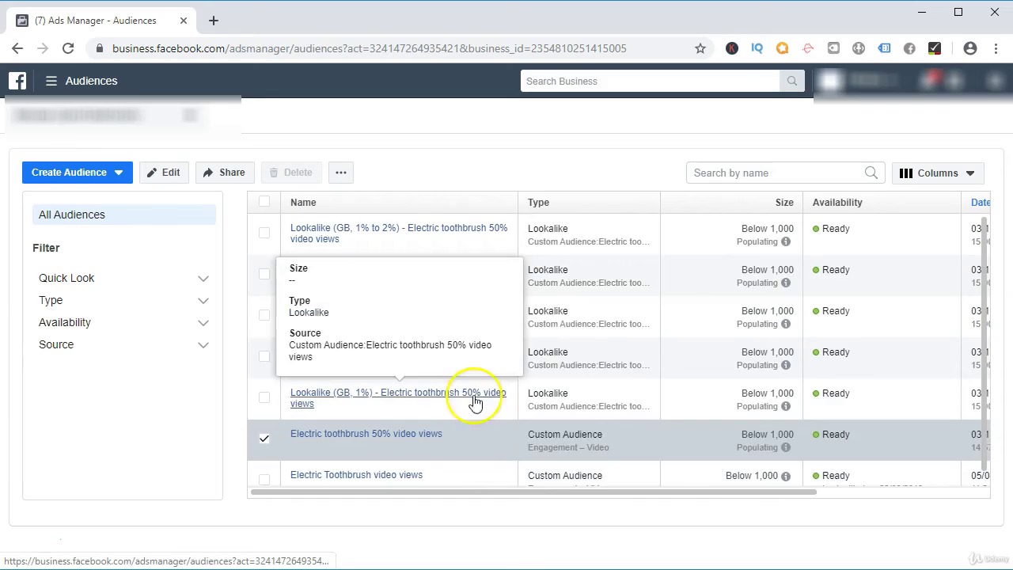
pyautogui.click(473, 179)
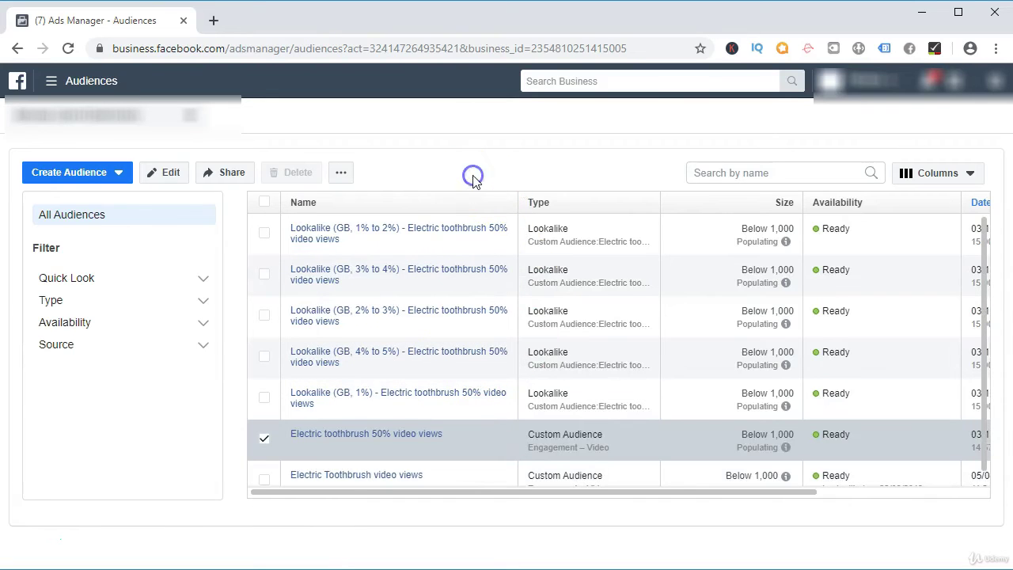
pyautogui.click(785, 241)
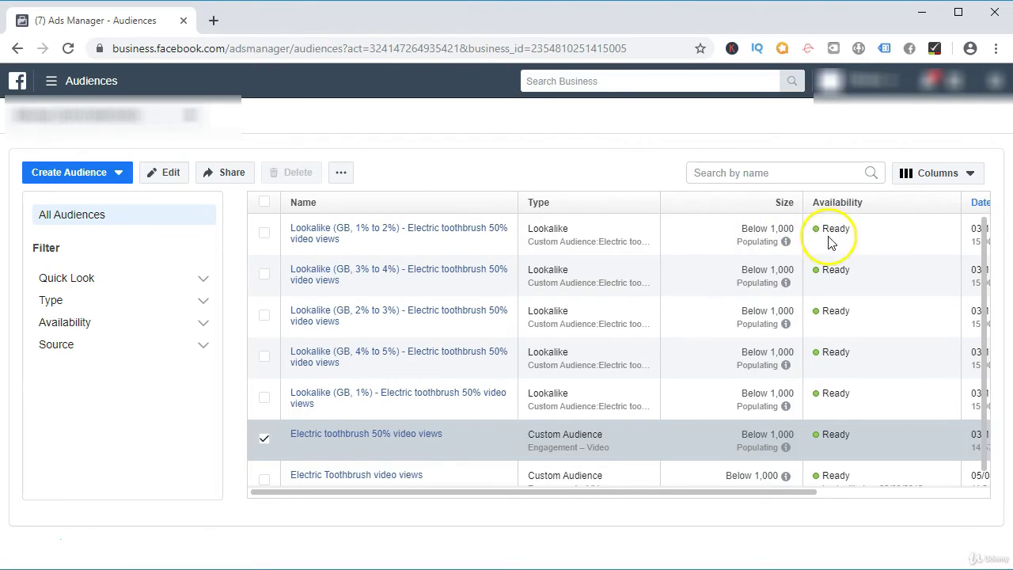
pyautogui.click(756, 233)
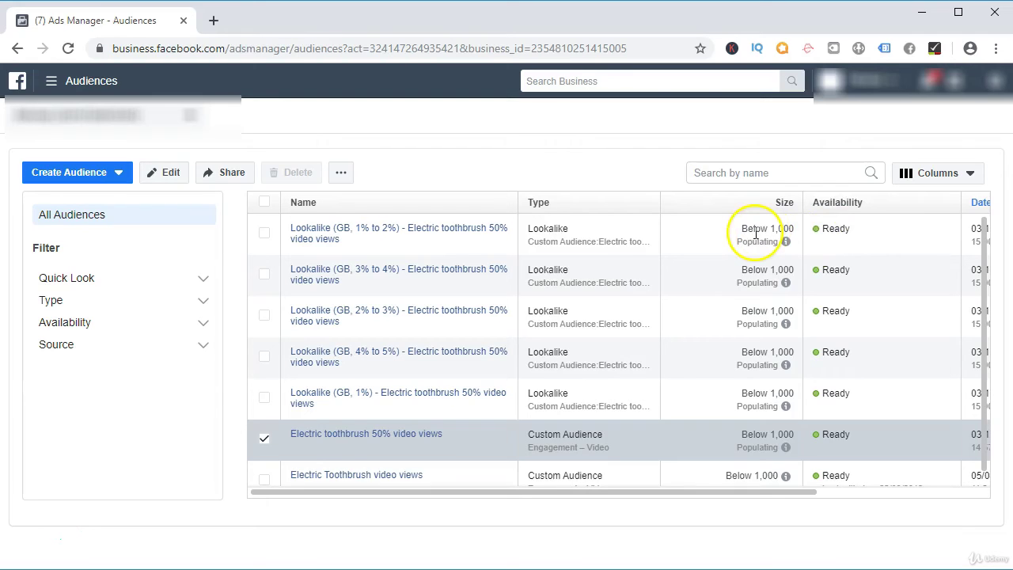
pyautogui.moveTo(756, 234); pyautogui.dragTo(798, 236)
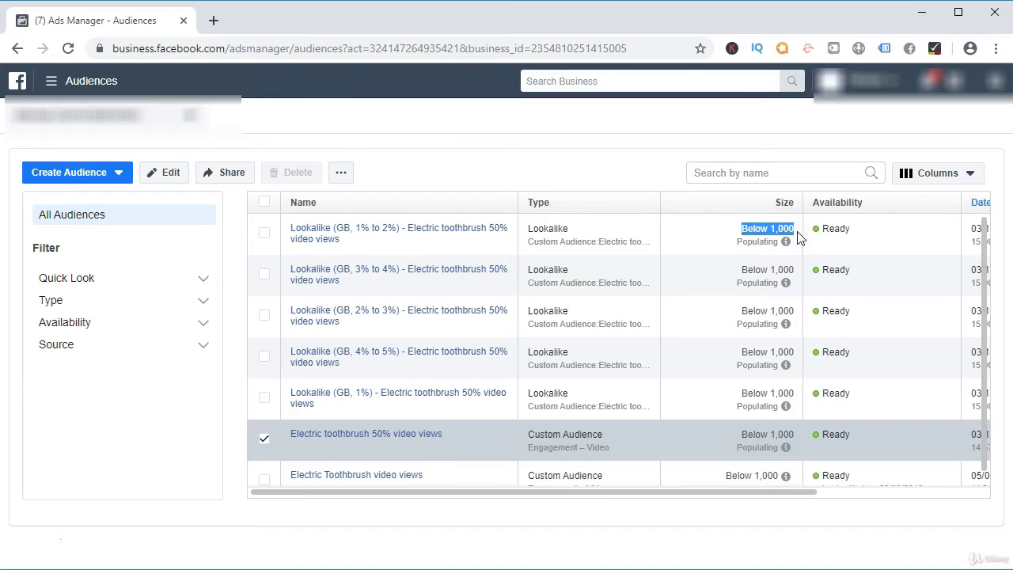
pyautogui.moveTo(786, 241)
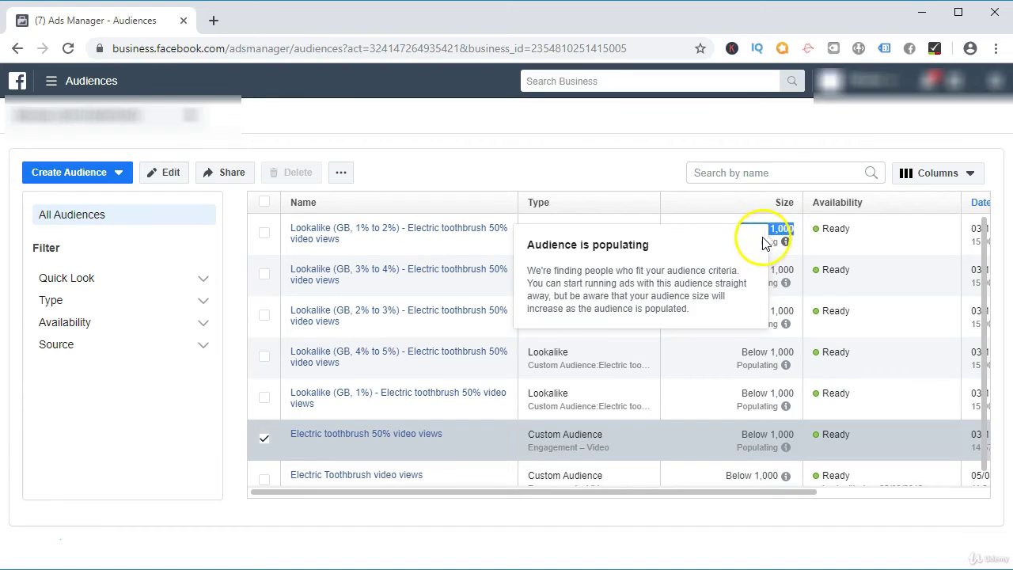
pyautogui.click(806, 227)
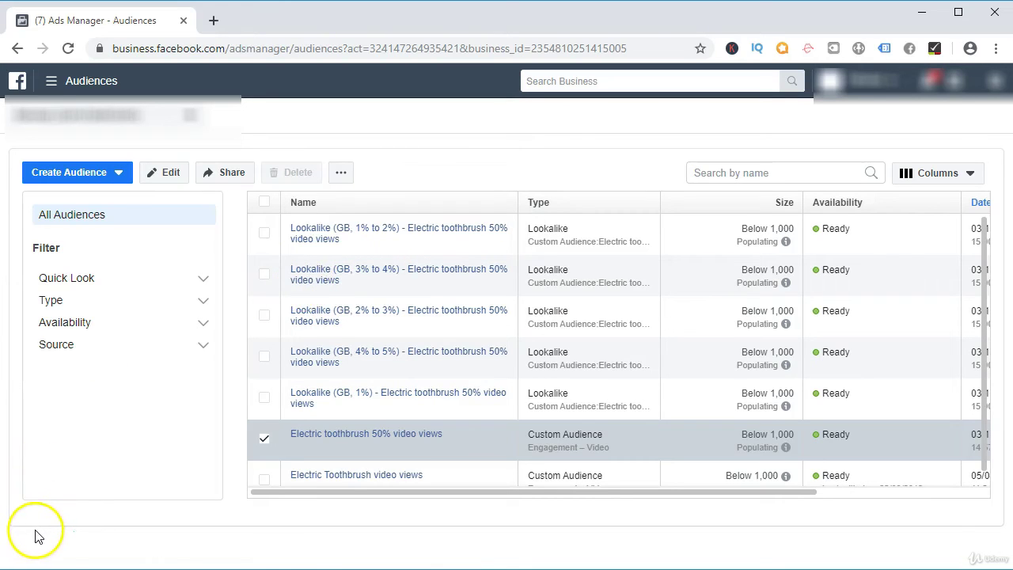
# Create a new campaign in Ads Manager with the Conversions objective.
pyautogui.click(53, 82)
pyautogui.click(254, 190)
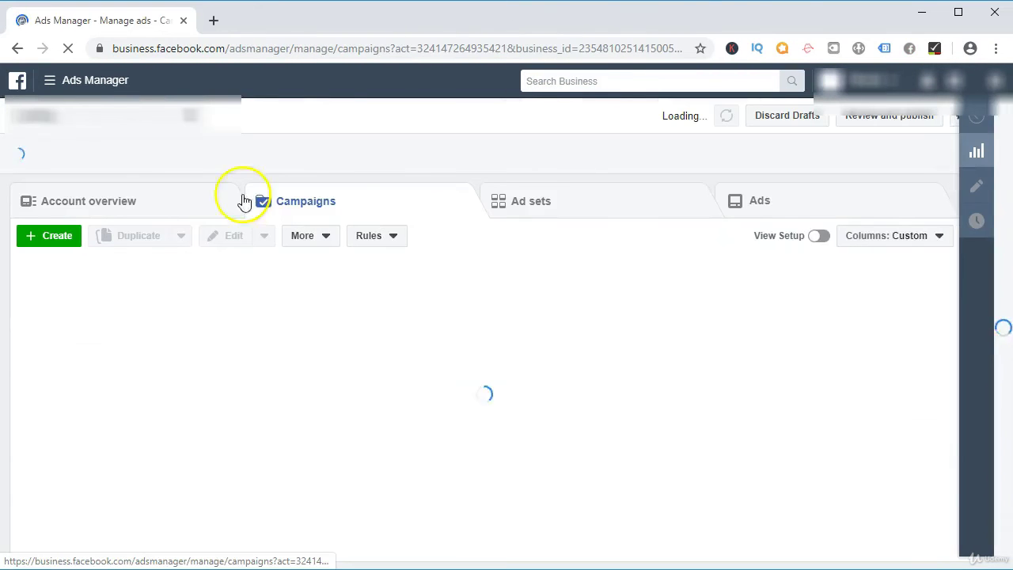
pyautogui.click(70, 240)
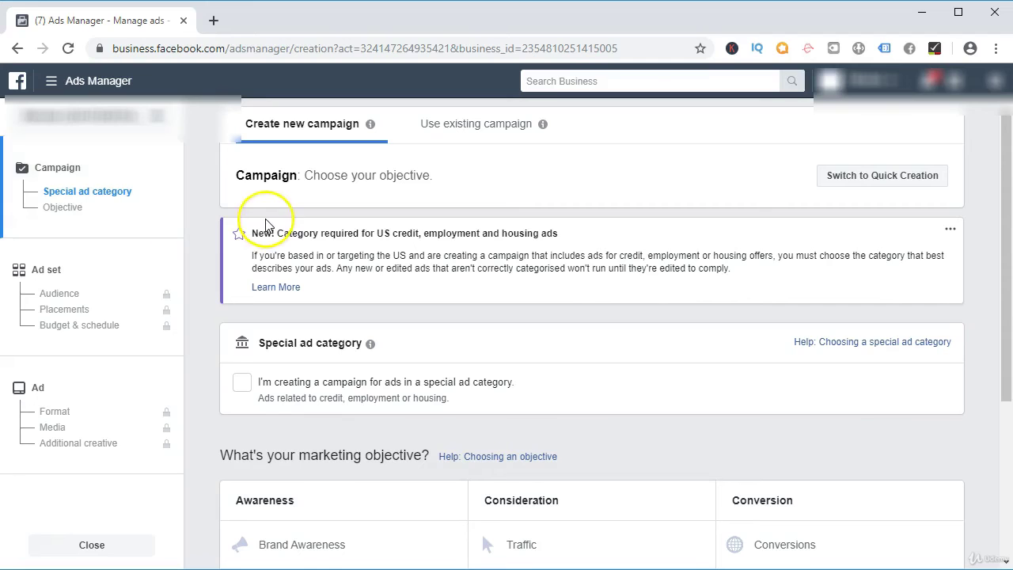
pyautogui.scroll(-1, 615, 341)
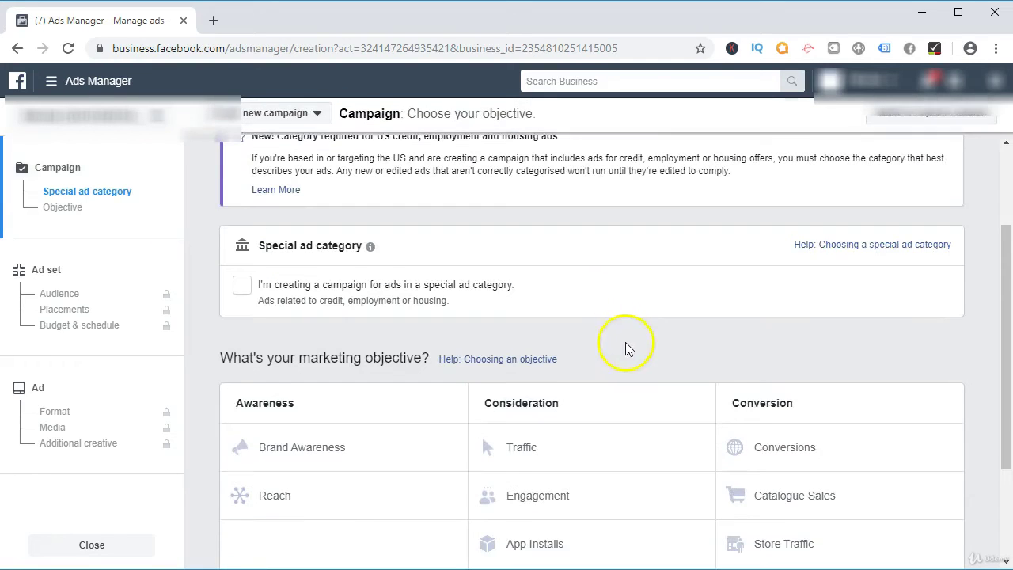
pyautogui.click(770, 446)
# Replace the default campaign name with 'Electric toothbrush-Conv-L', trimming the mistyped ending.
pyautogui.scroll(-1, 780, 441)
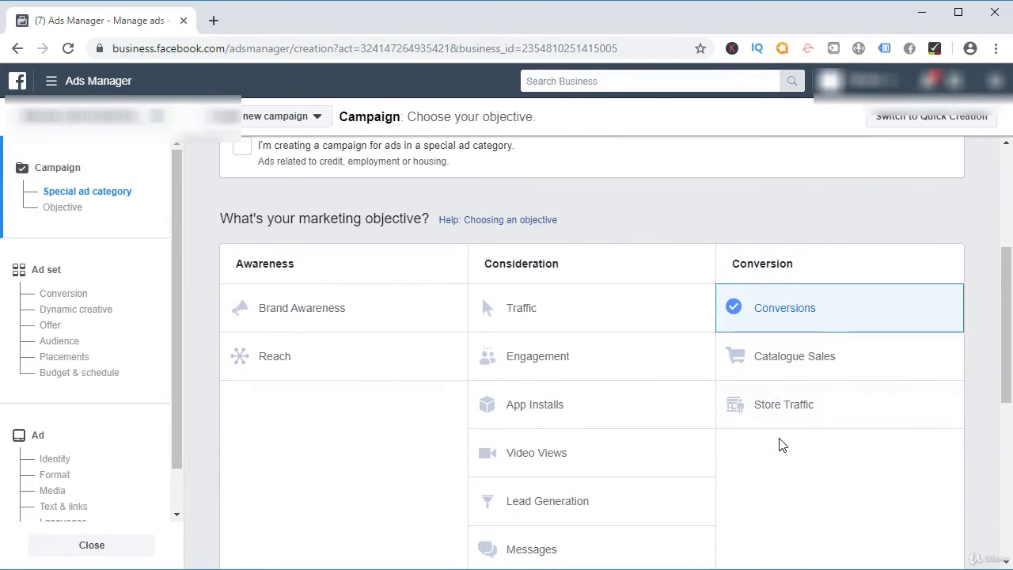
pyautogui.scroll(-1, 780, 443)
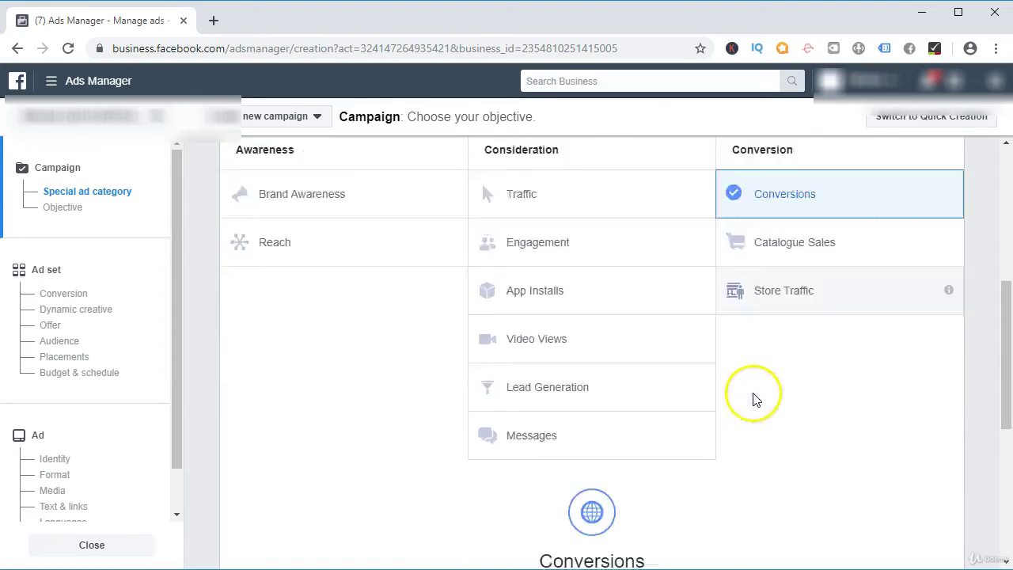
pyautogui.scroll(-3, 753, 401)
pyautogui.click(624, 380)
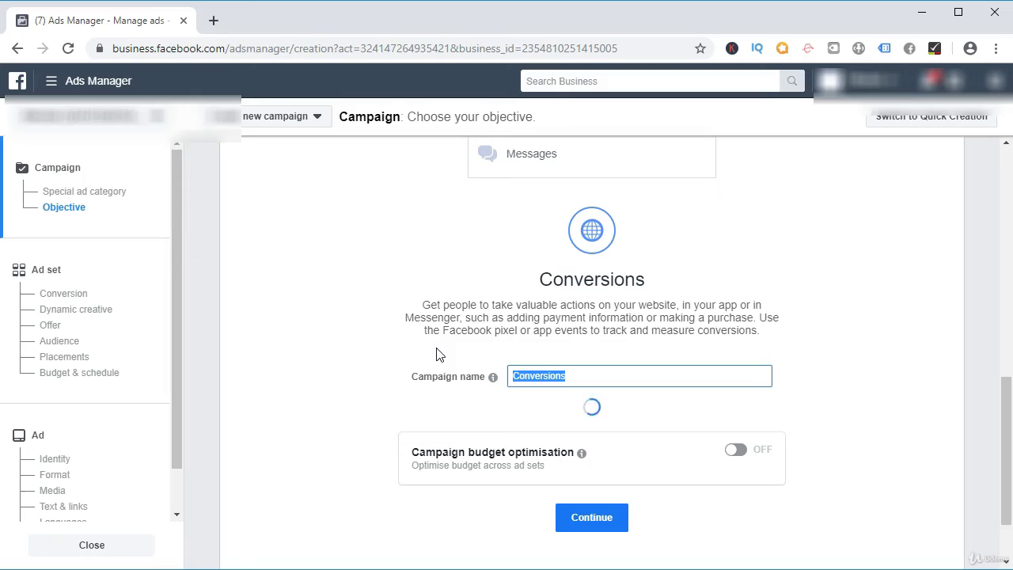
pyautogui.write('Ele')
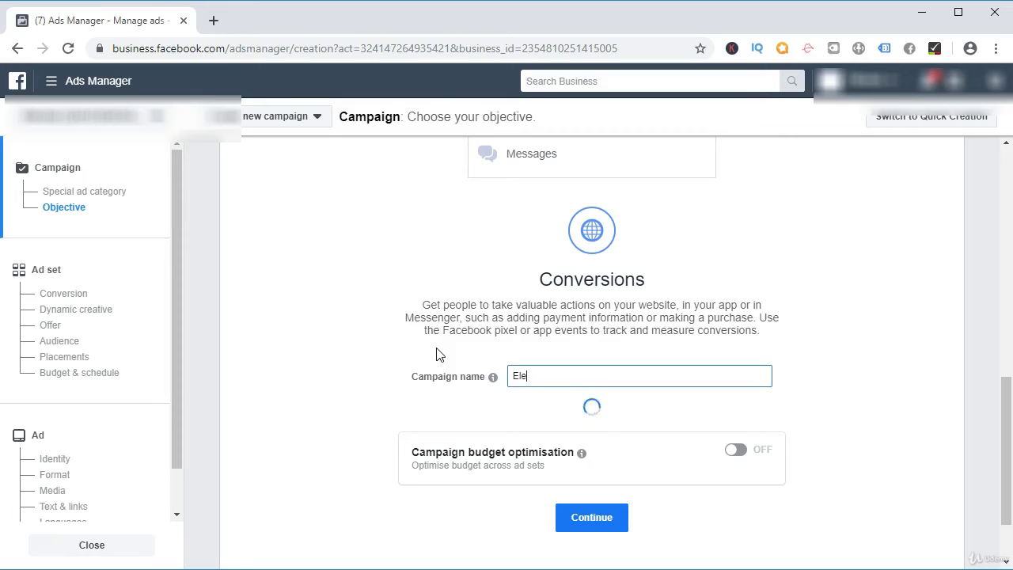
pyautogui.write('ct')
pyautogui.write('ric t')
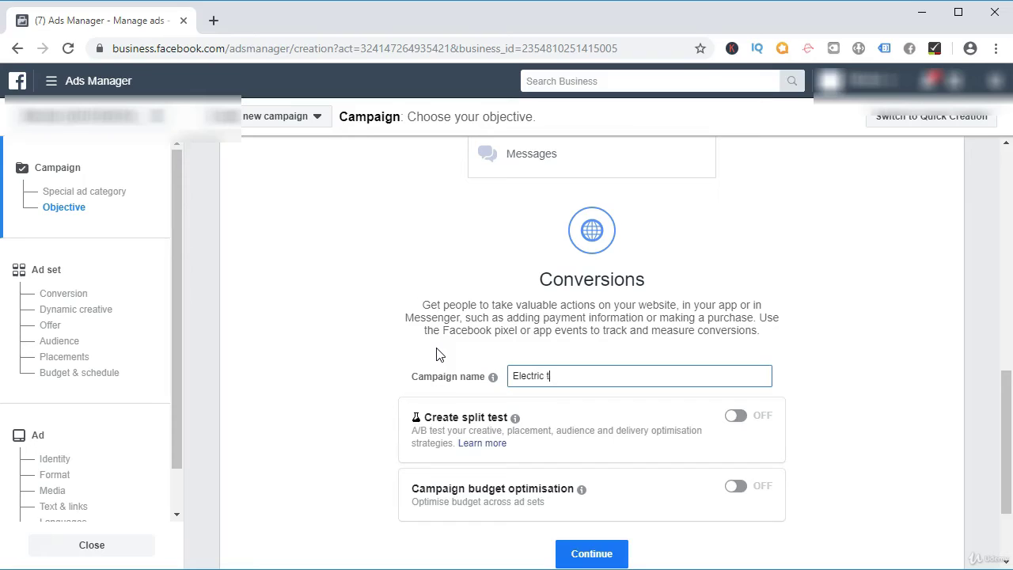
pyautogui.write('oothbrush-')
pyautogui.write('Co')
pyautogui.write('nv-')
pyautogui.write('Look')
pyautogui.write('al')
pyautogui.press('BackSpace')
pyautogui.press('BackSpace')
pyautogui.press('BackSpace')
pyautogui.press('BackSpace')
pyautogui.press('BackSpace')
# Finish the name as Electric toothbrush-Conv-LLA and set Purchase as the ad set's conversion event.
pyautogui.write('LA')
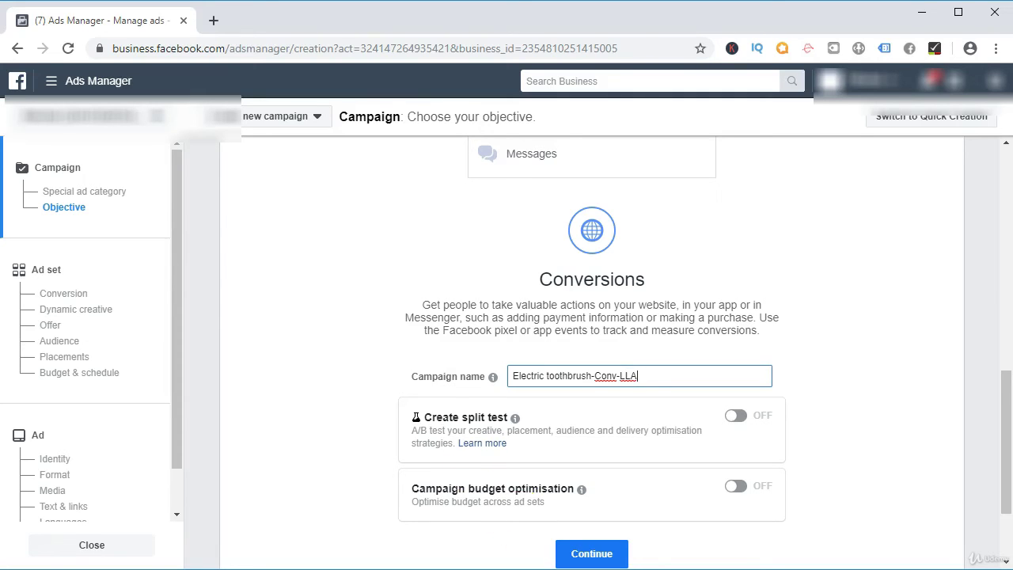
pyautogui.click(598, 553)
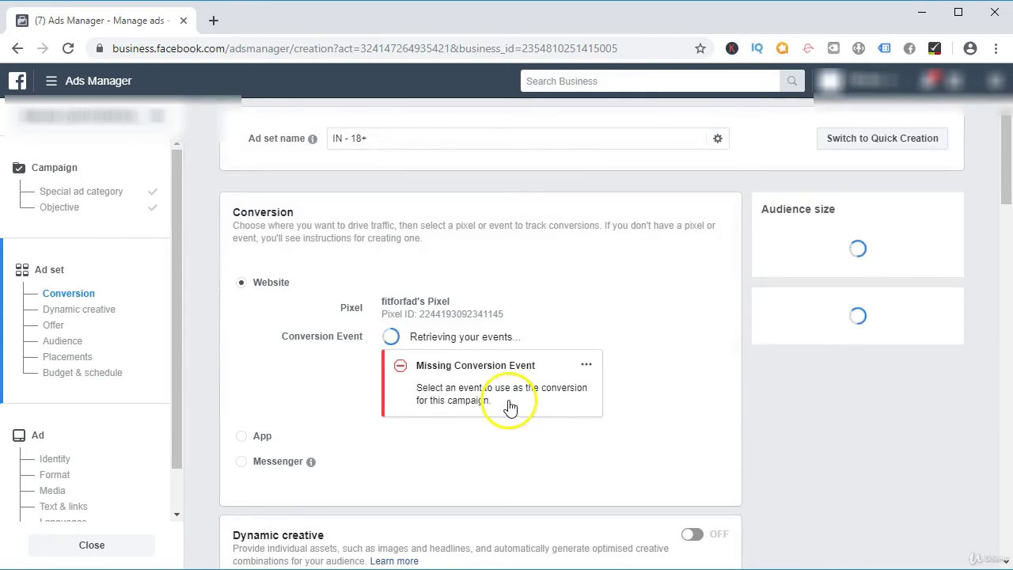
pyautogui.click(430, 342)
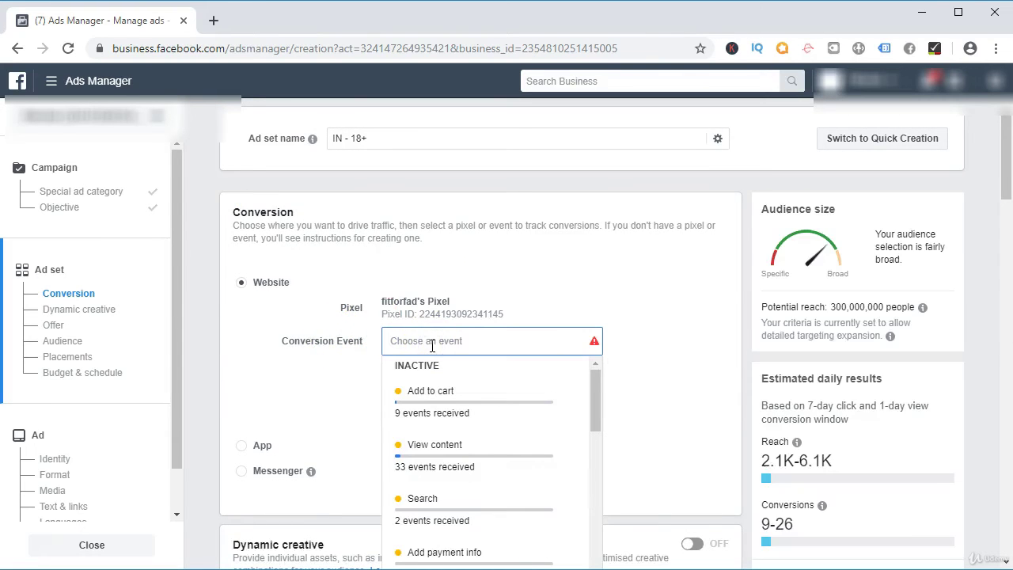
pyautogui.write('purch')
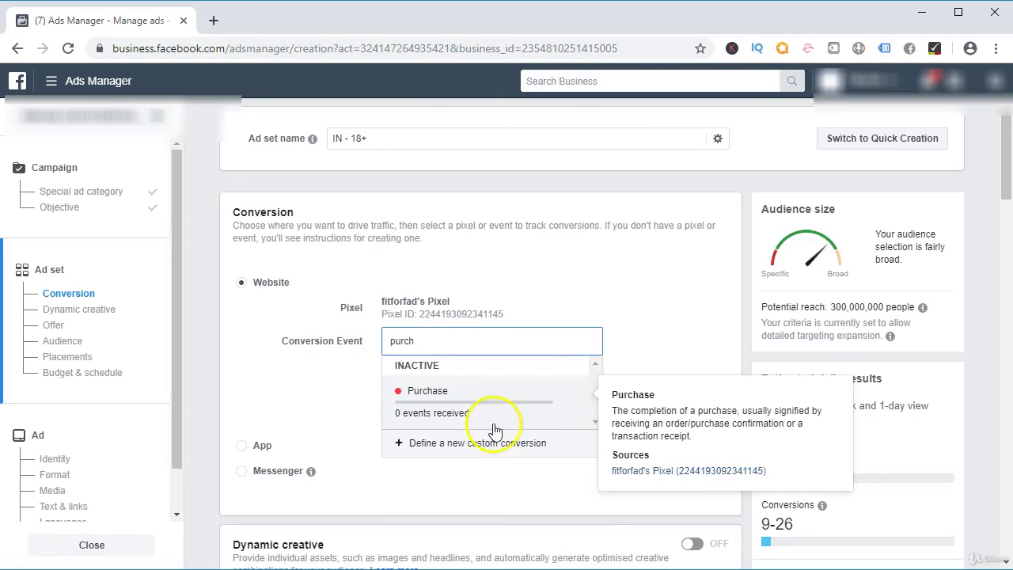
pyautogui.click(483, 412)
pyautogui.scroll(-1, 475, 396)
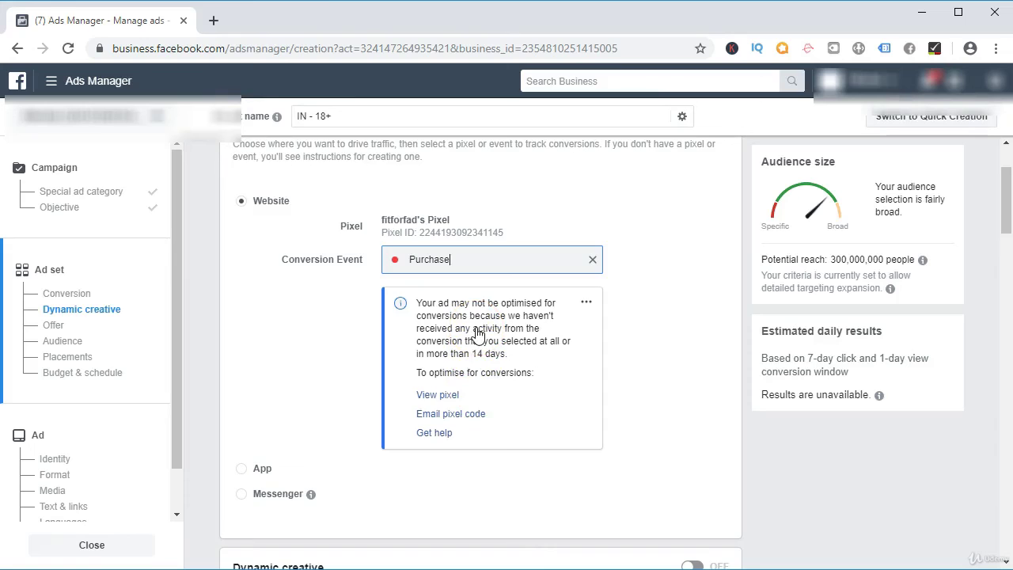
pyautogui.scroll(-4, 470, 396)
pyautogui.scroll(-1, 475, 388)
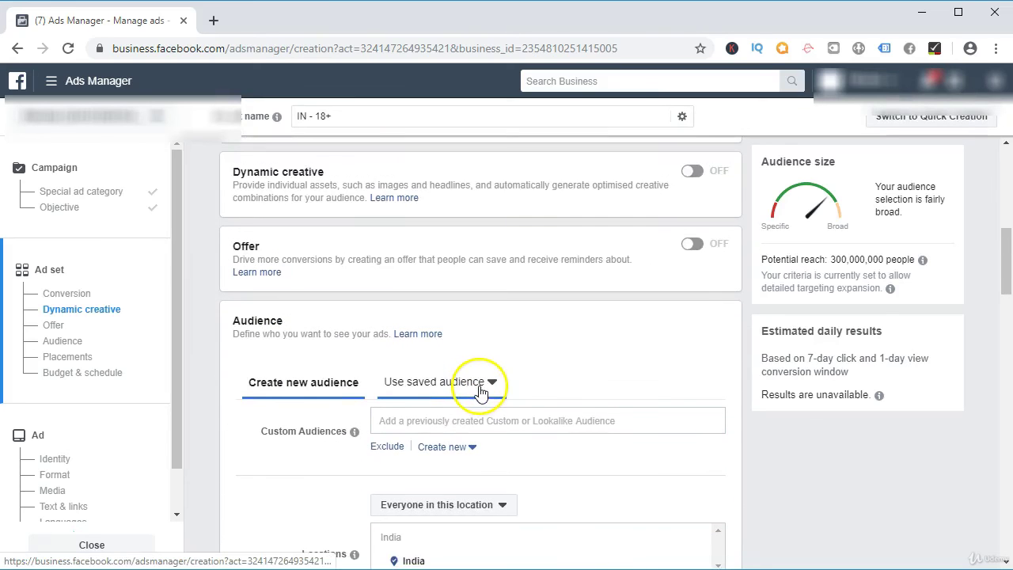
pyautogui.scroll(-1, 482, 388)
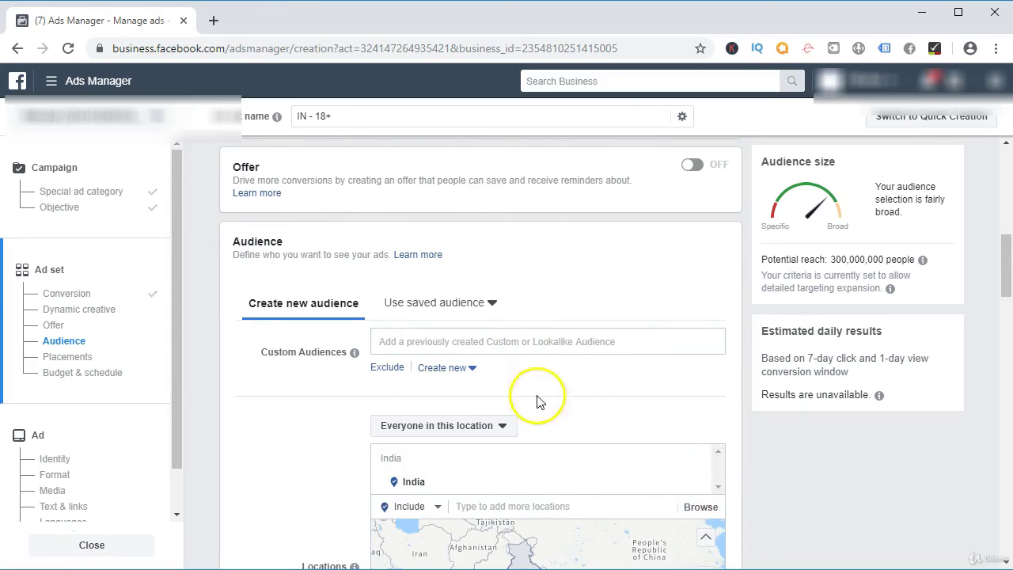
# Remove India from locations and add the Lookalike (GB, 1%) custom audience.
pyautogui.click(697, 483)
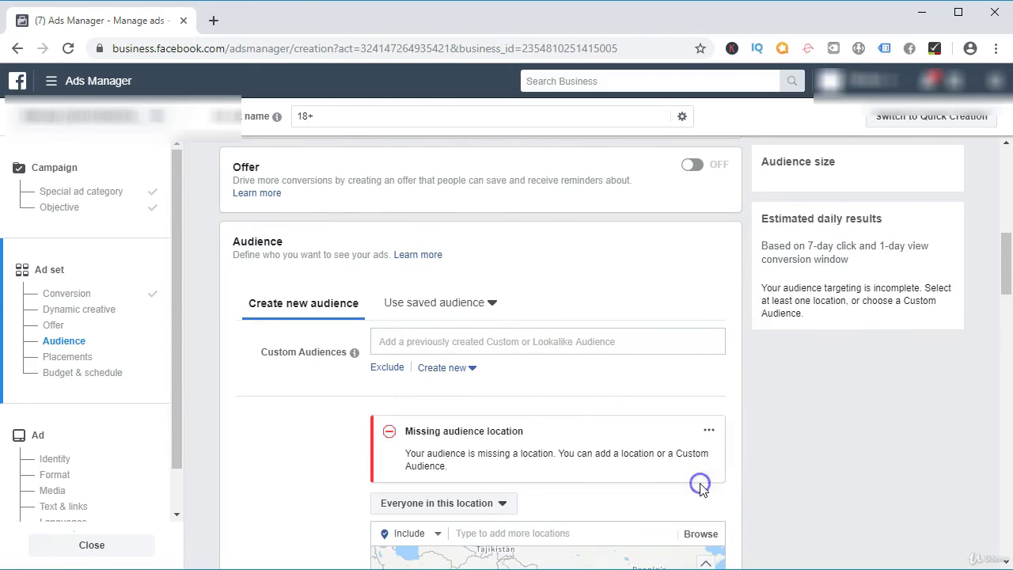
pyautogui.click(475, 340)
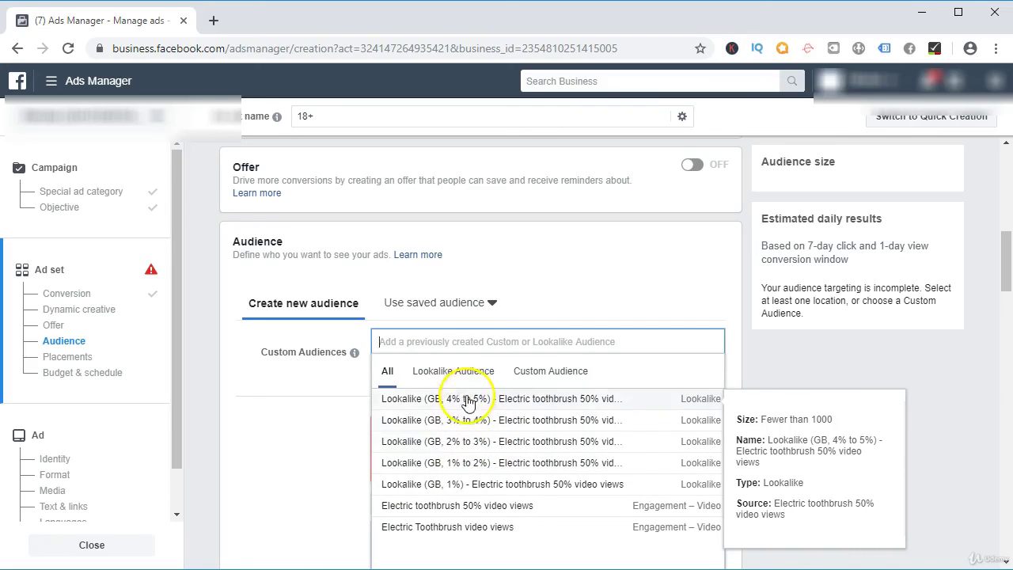
pyautogui.click(431, 488)
pyautogui.click(799, 355)
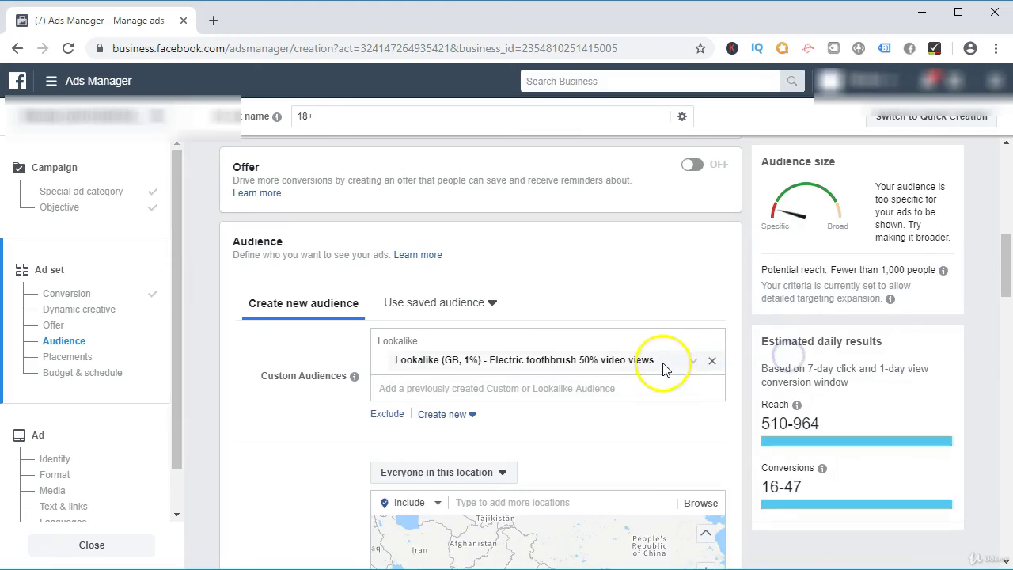
# Add English (All) as the targeting language.
pyautogui.scroll(-3, 663, 370)
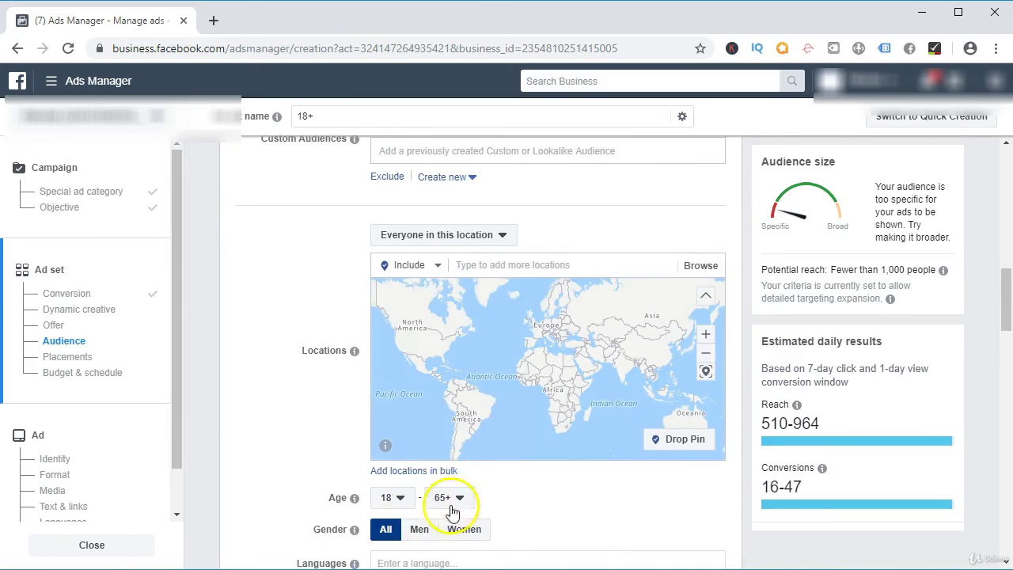
pyautogui.scroll(-3, 573, 430)
pyautogui.scroll(-1, 572, 422)
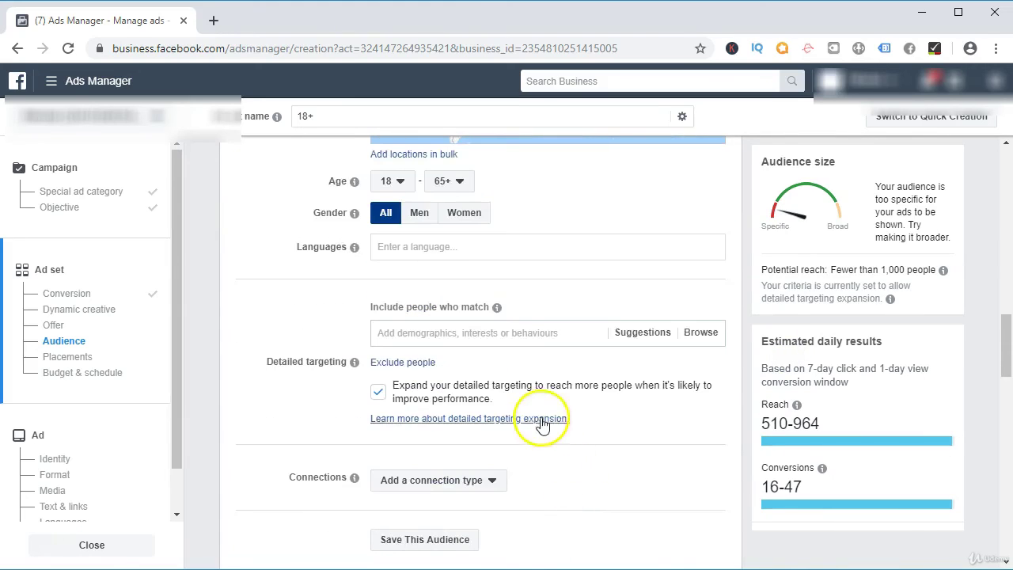
pyautogui.scroll(2, 543, 425)
pyautogui.click(459, 411)
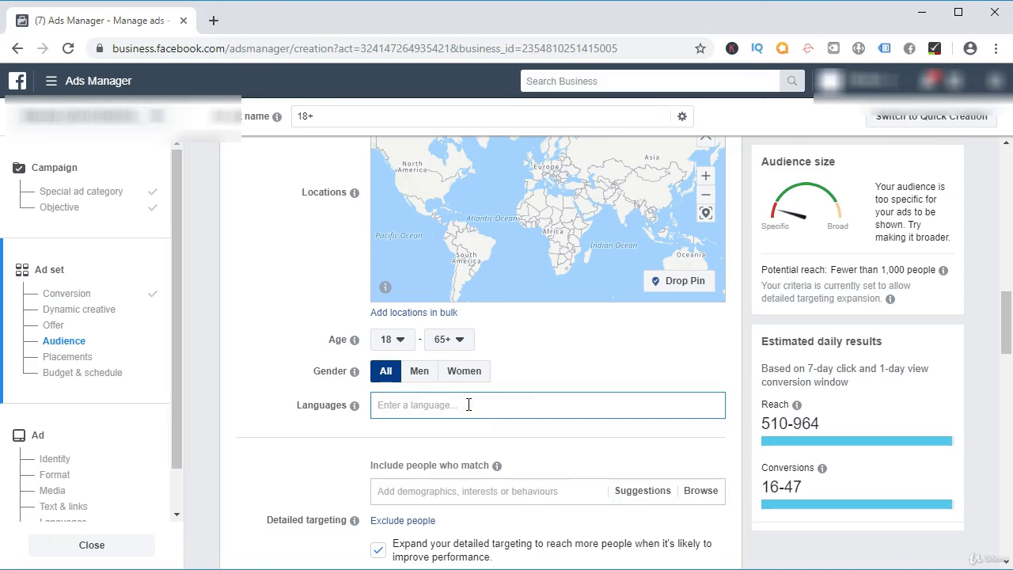
pyautogui.write('engl')
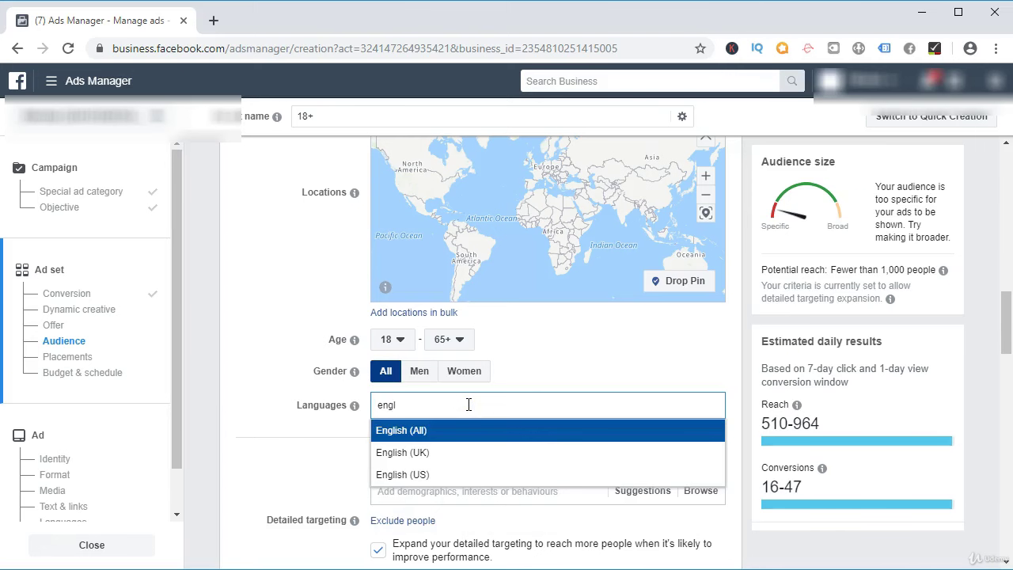
pyautogui.press('Return')
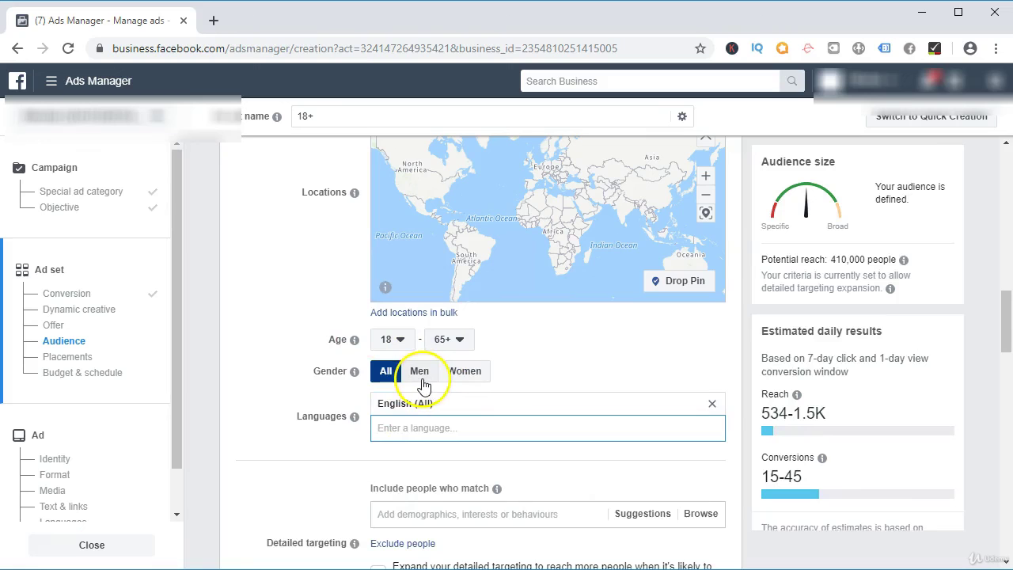
pyautogui.scroll(-2, 608, 342)
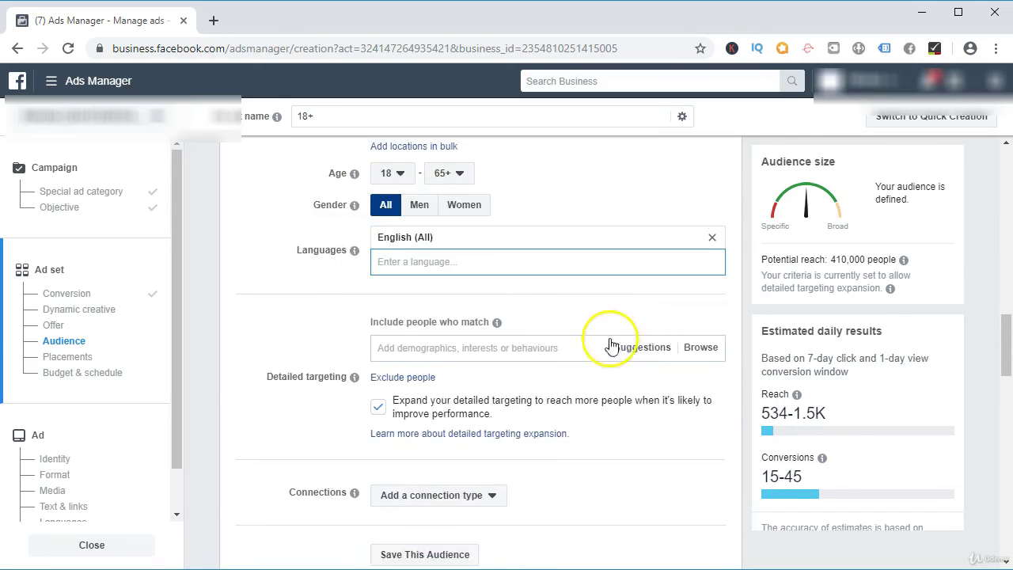
pyautogui.scroll(-3, 609, 346)
pyautogui.scroll(2, 610, 344)
pyautogui.scroll(2, 610, 351)
pyautogui.scroll(2, 611, 344)
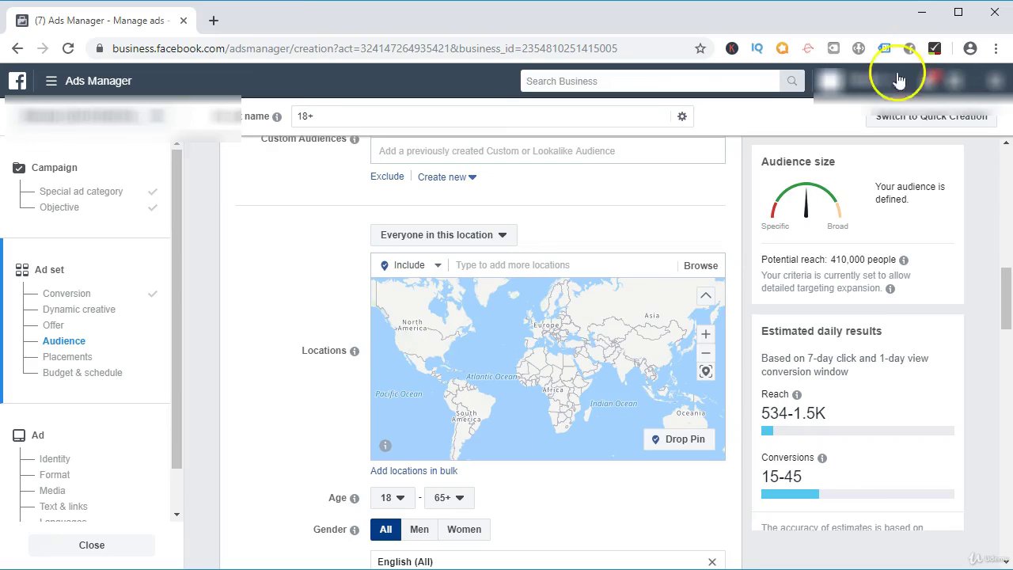
pyautogui.scroll(4, 640, 339)
pyautogui.scroll(-2, 641, 356)
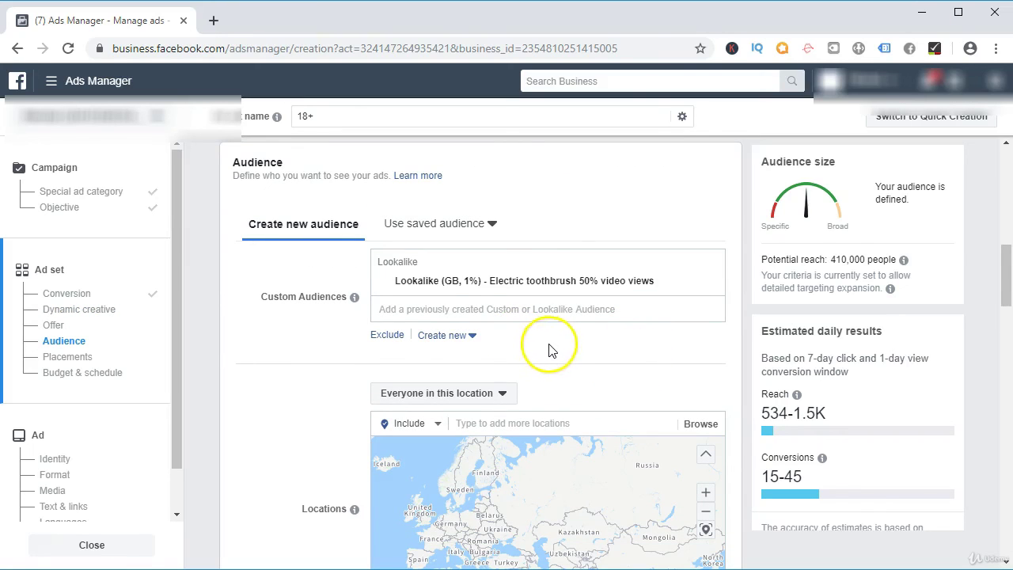
pyautogui.scroll(-1, 552, 349)
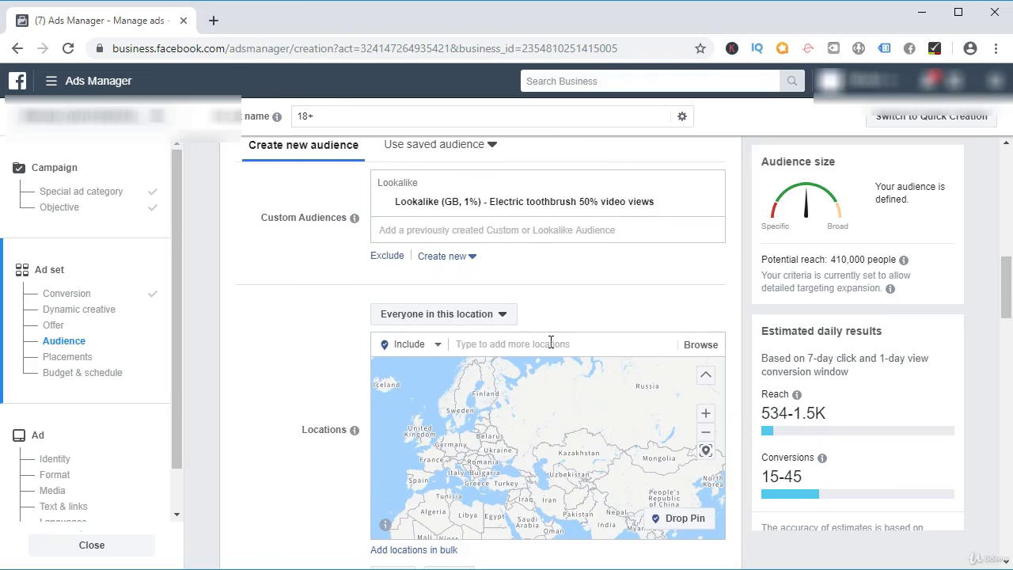